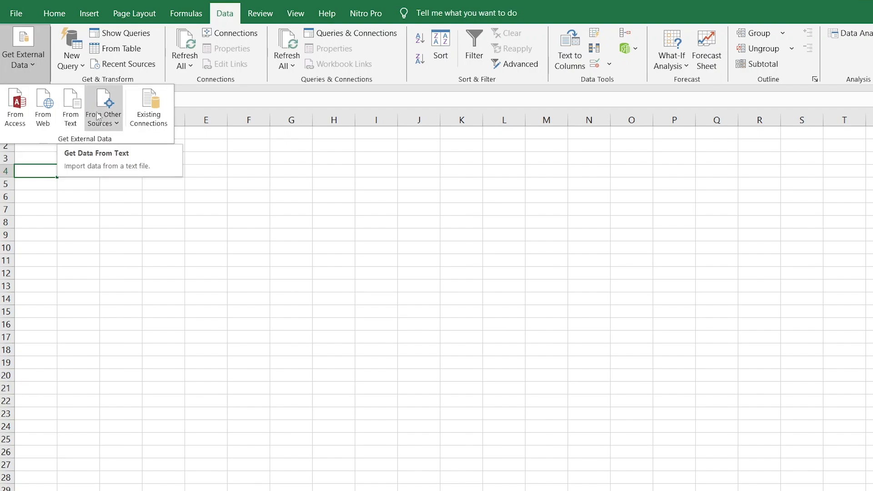
# Start importing external data from the sales text file in the tutorial folder.
pyautogui.click(116, 124)
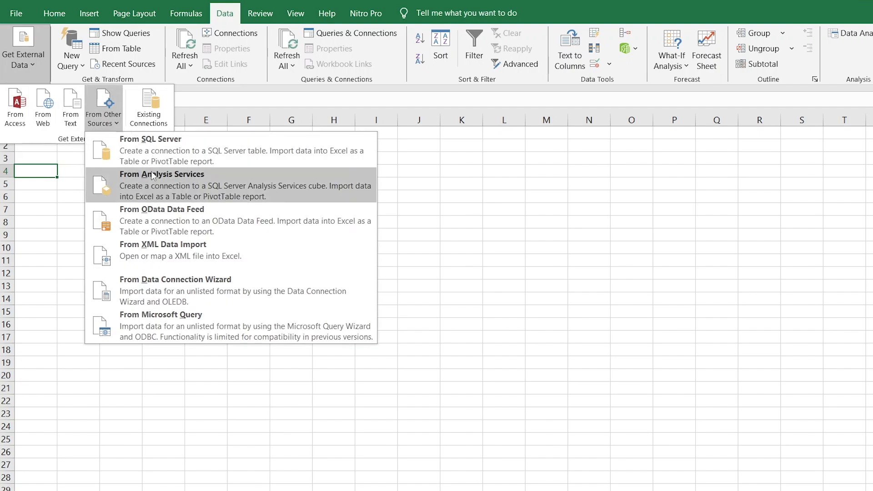
pyautogui.click(71, 119)
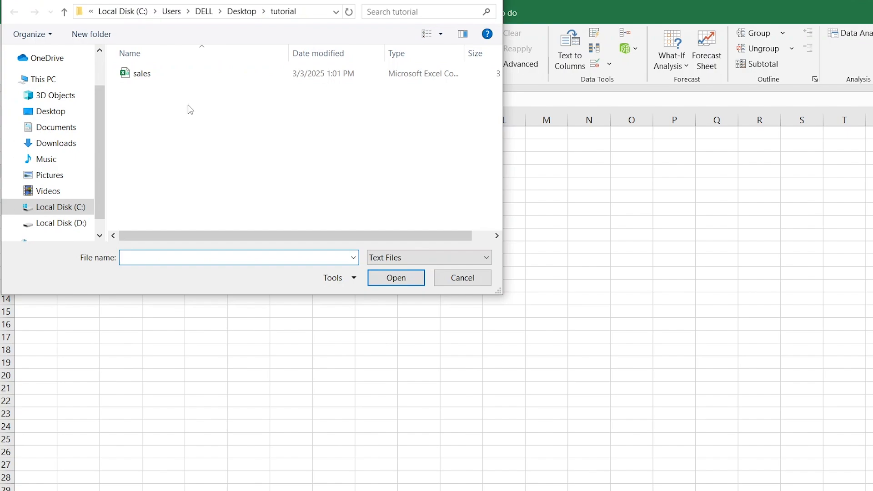
pyautogui.click(141, 74)
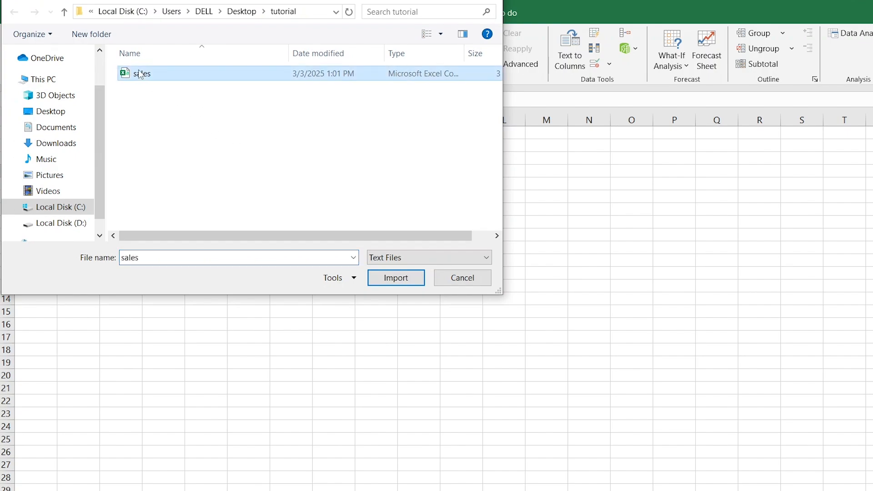
pyautogui.click(396, 278)
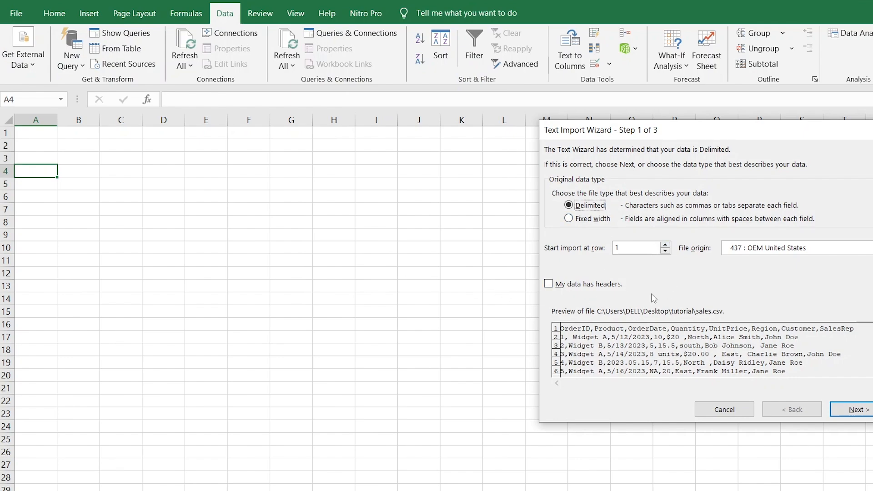
# Import the delimited file with headers, adding comma as a delimiter and keeping General column format, starting at cell A4.
pyautogui.click(548, 285)
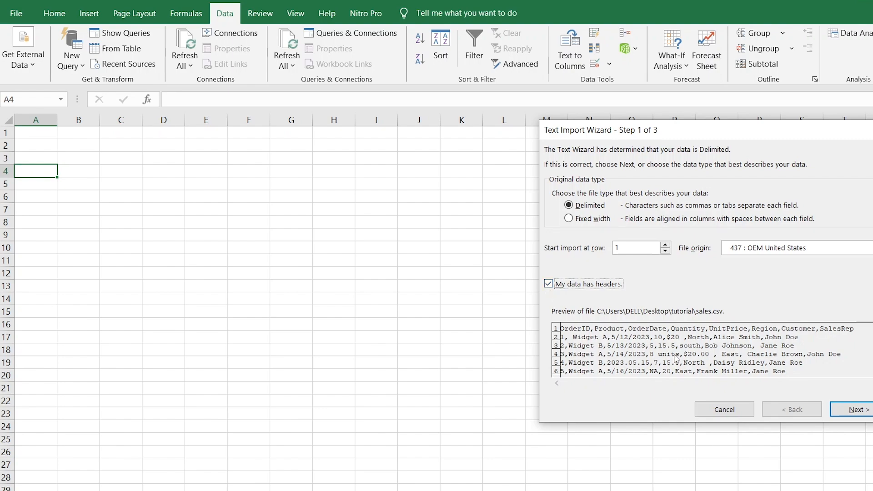
pyautogui.click(855, 410)
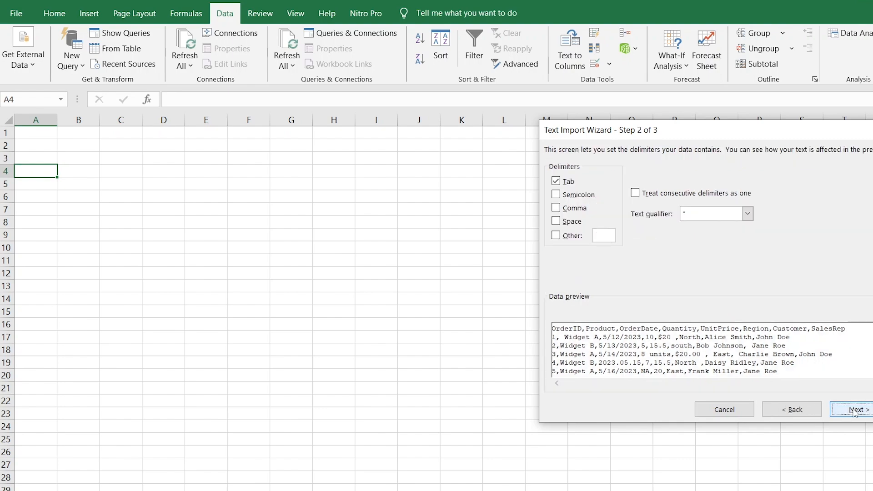
pyautogui.click(556, 208)
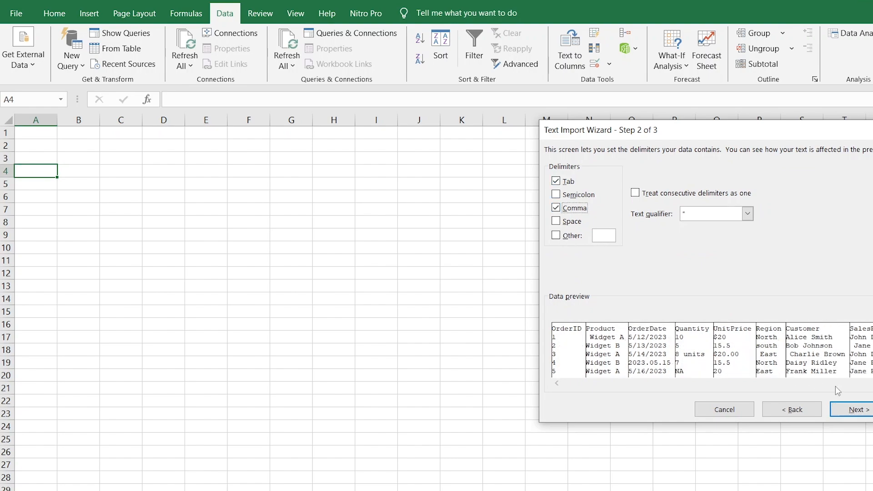
pyautogui.click(856, 410)
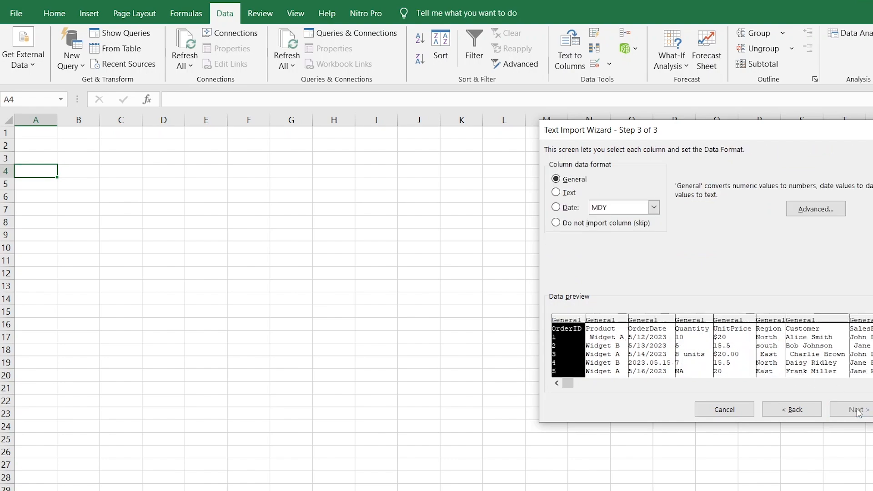
pyautogui.click(872, 410)
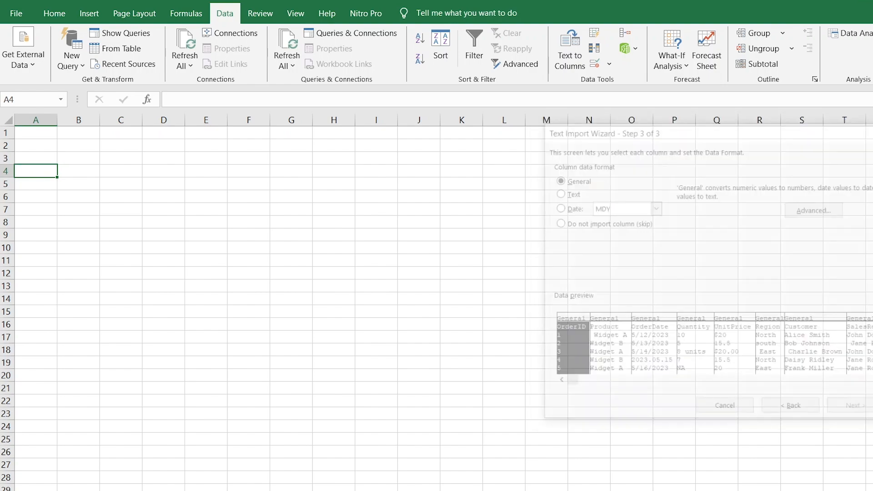
pyautogui.click(752, 350)
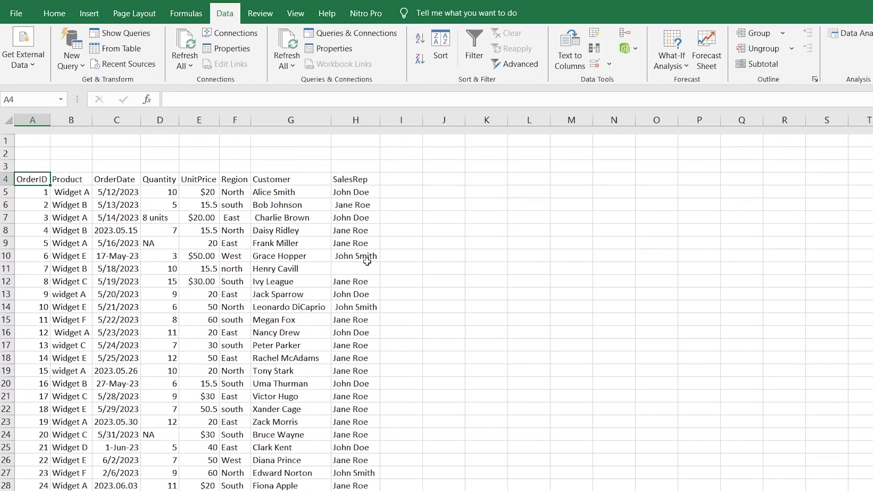
# Delete empty rows 2 and 3 above the imported sales data.
pyautogui.scroll(-1, 367, 262)
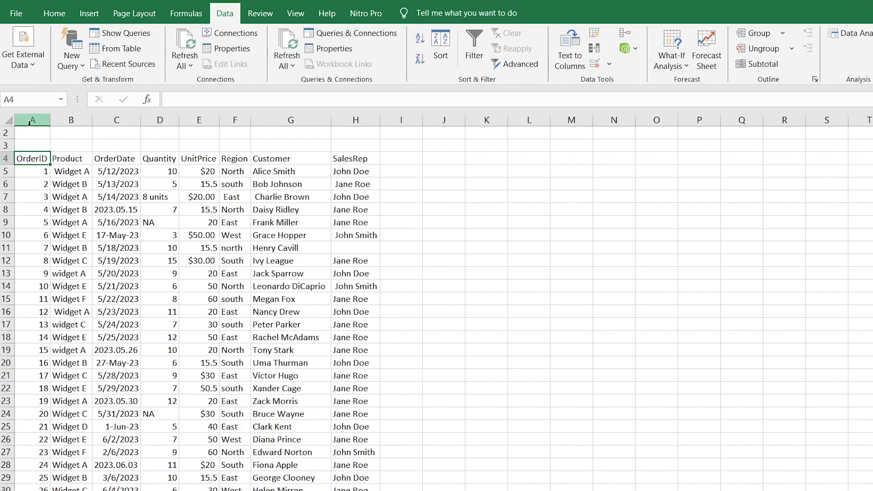
pyautogui.moveTo(5, 132); pyautogui.dragTo(5, 145)
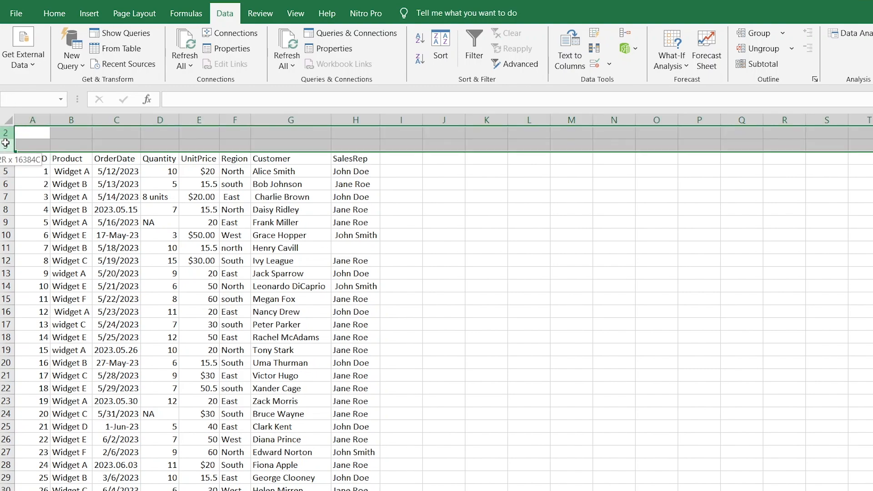
pyautogui.rightClick(4, 145)
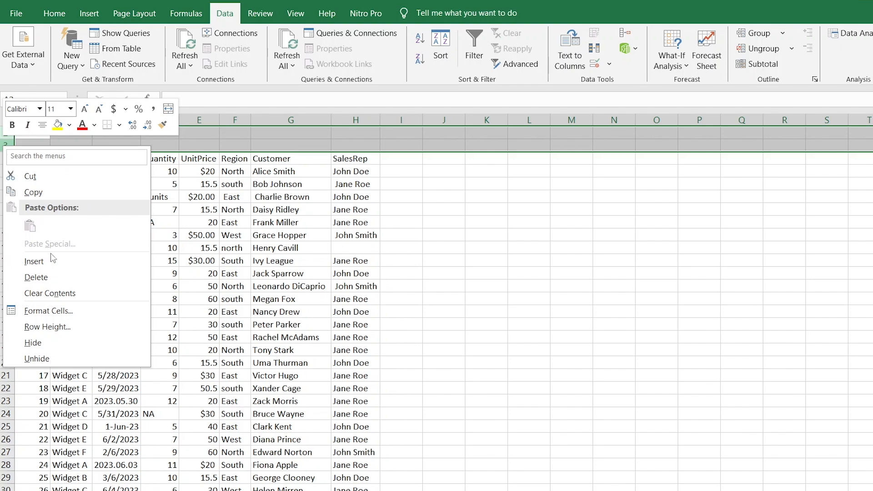
pyautogui.click(54, 276)
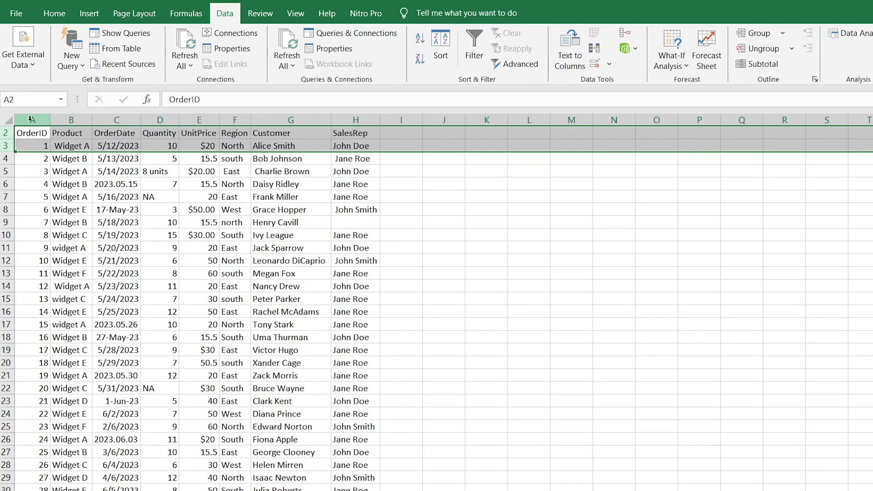
# Load the sales data in columns A to H into the Power Query Editor as a table.
pyautogui.moveTo(31, 120); pyautogui.dragTo(357, 133)
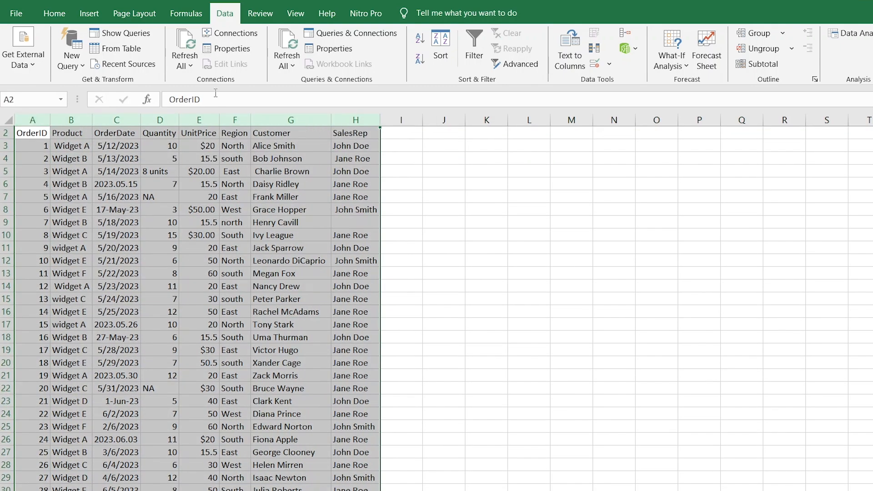
pyautogui.click(119, 48)
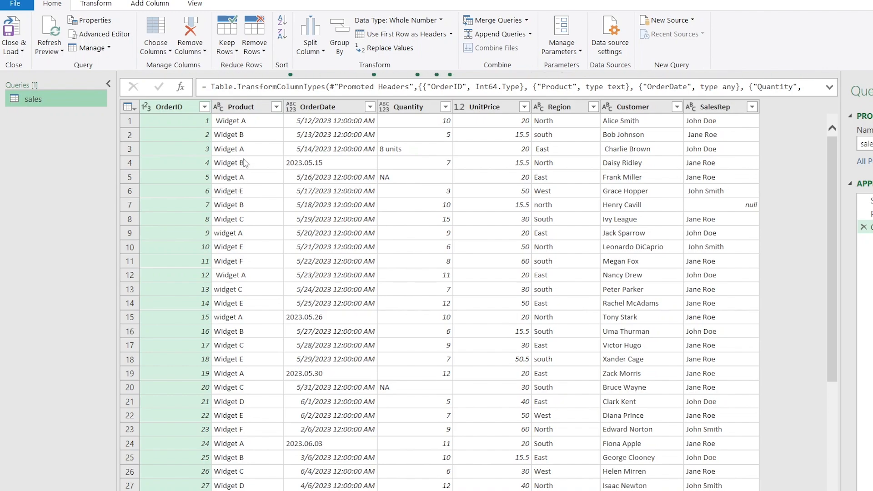
# Trim the text in the Product column and capitalize each word.
pyautogui.click(235, 109)
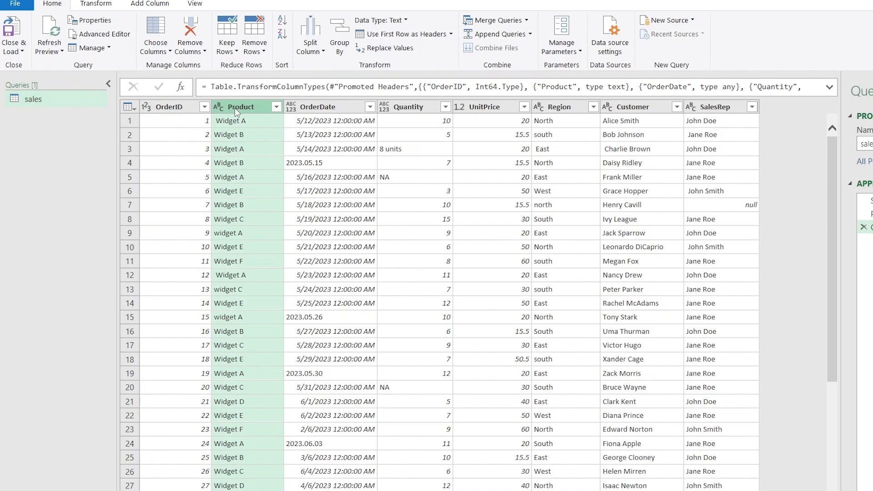
pyautogui.rightClick(236, 111)
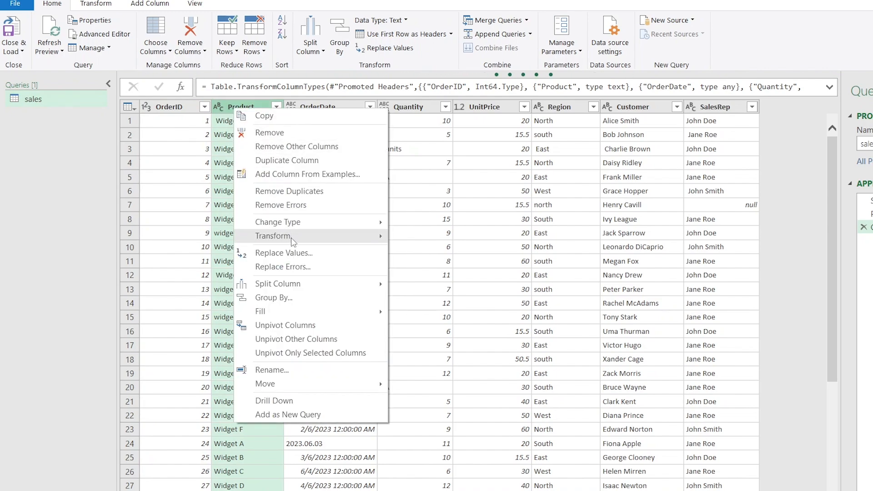
pyautogui.moveTo(292, 241)
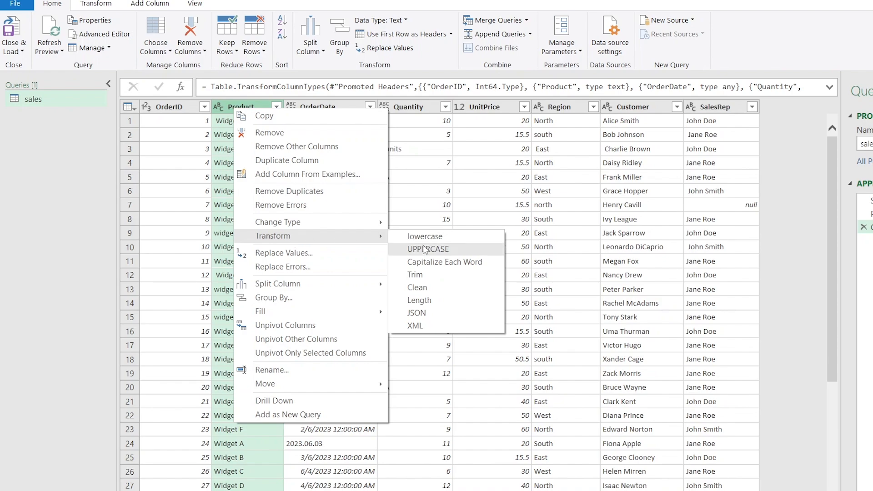
pyautogui.click(429, 279)
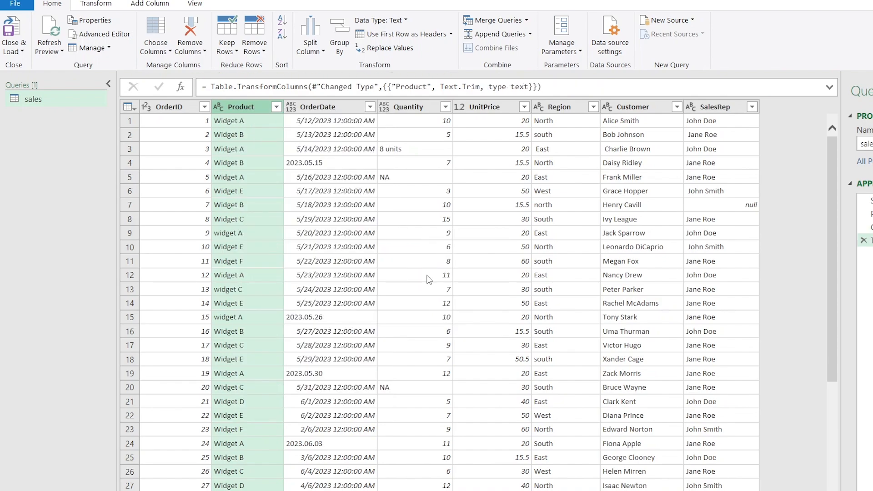
pyautogui.rightClick(240, 107)
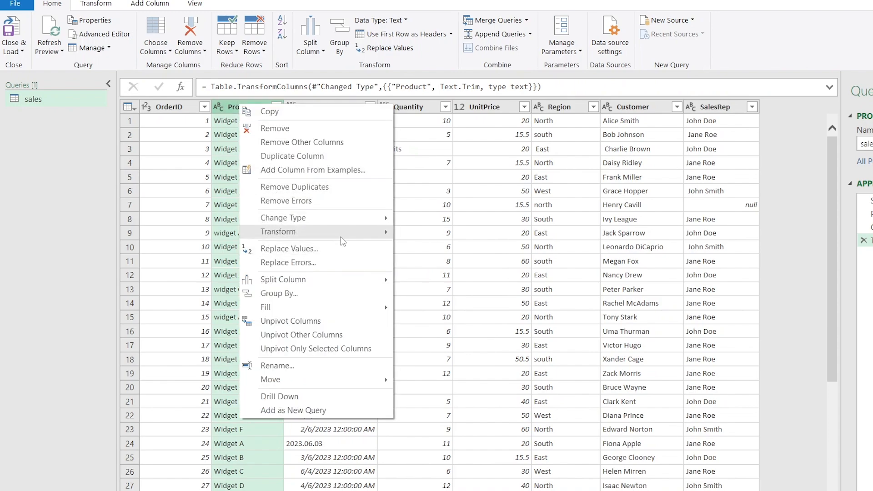
pyautogui.moveTo(344, 239)
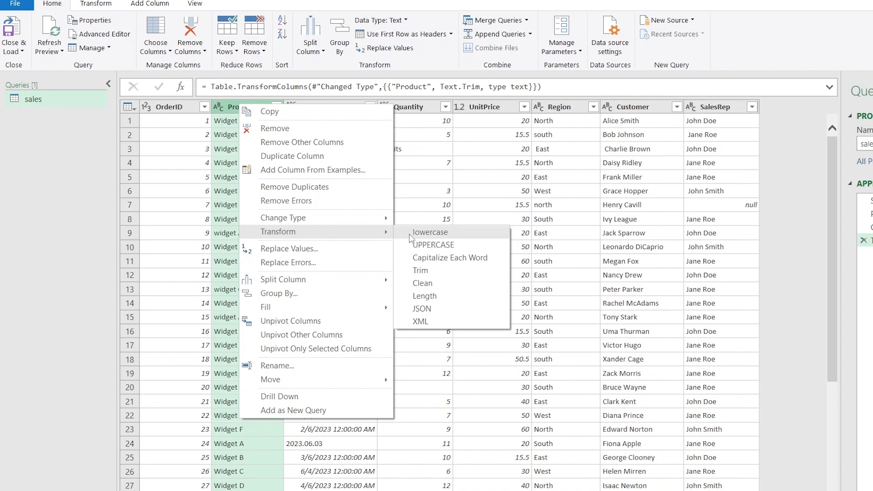
pyautogui.click(438, 257)
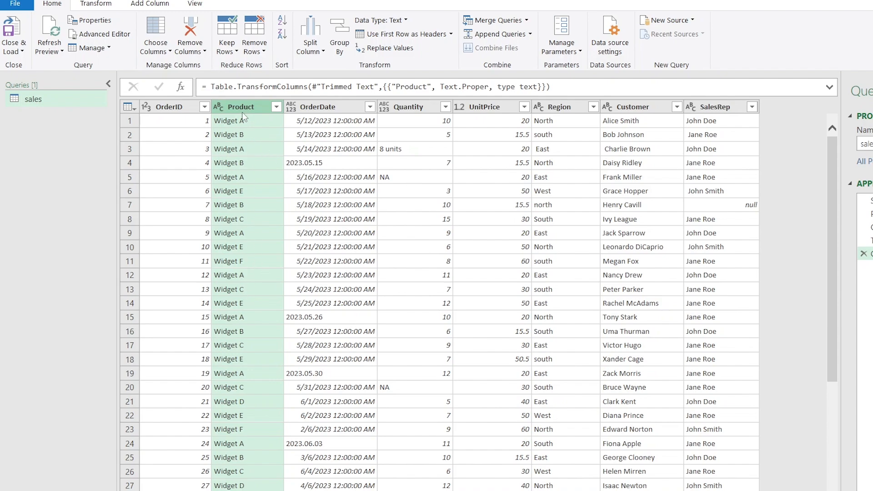
# Change the OrderDate column's data type to Date and check the converted dates.
pyautogui.click(326, 108)
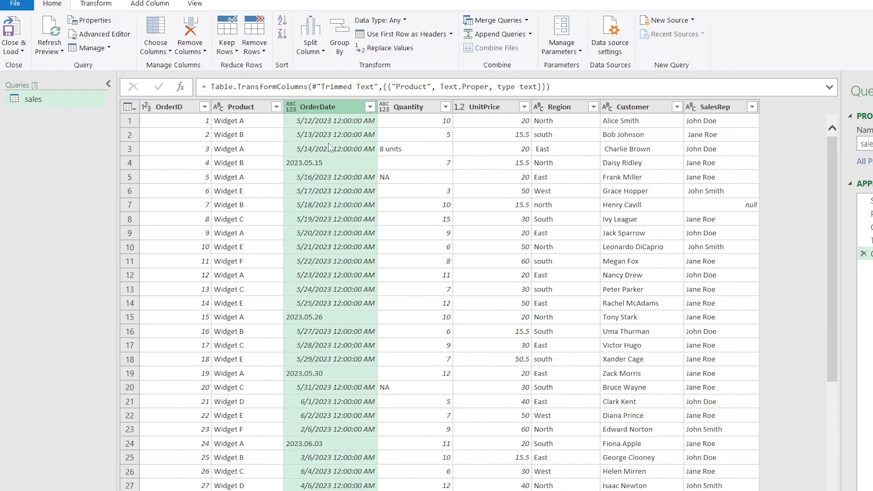
pyautogui.rightClick(318, 112)
pyautogui.moveTo(372, 213)
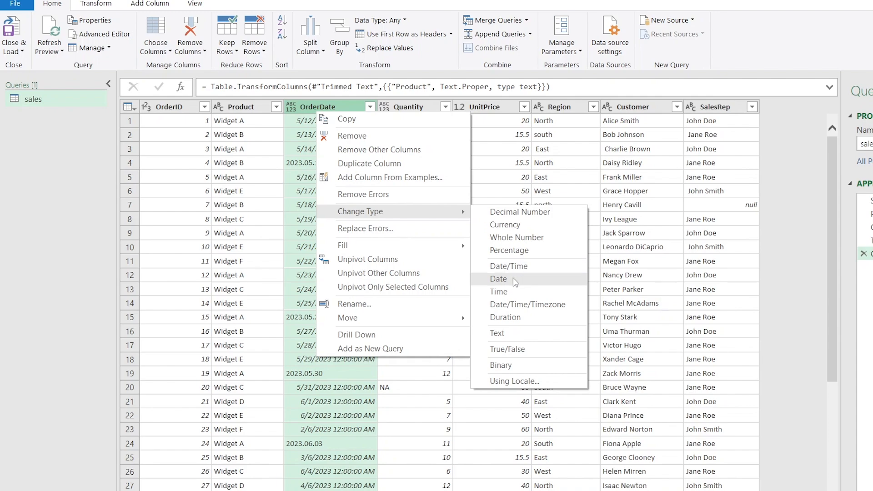
pyautogui.click(291, 107)
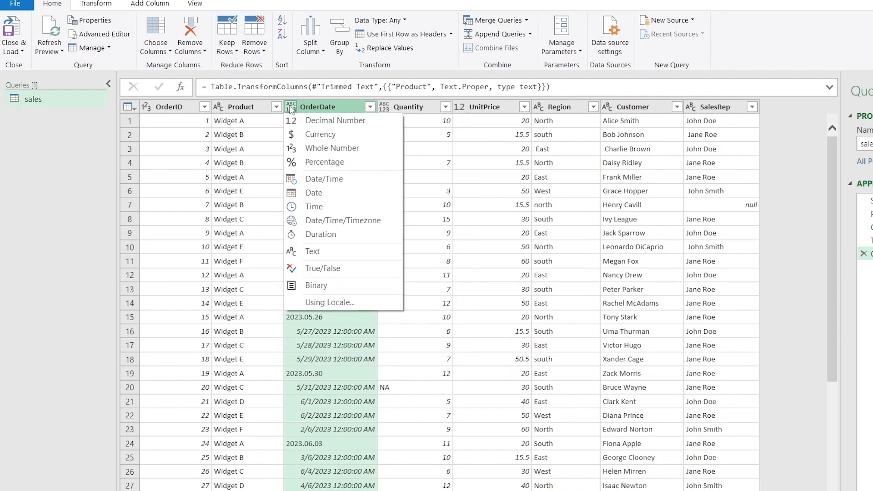
pyautogui.click(321, 193)
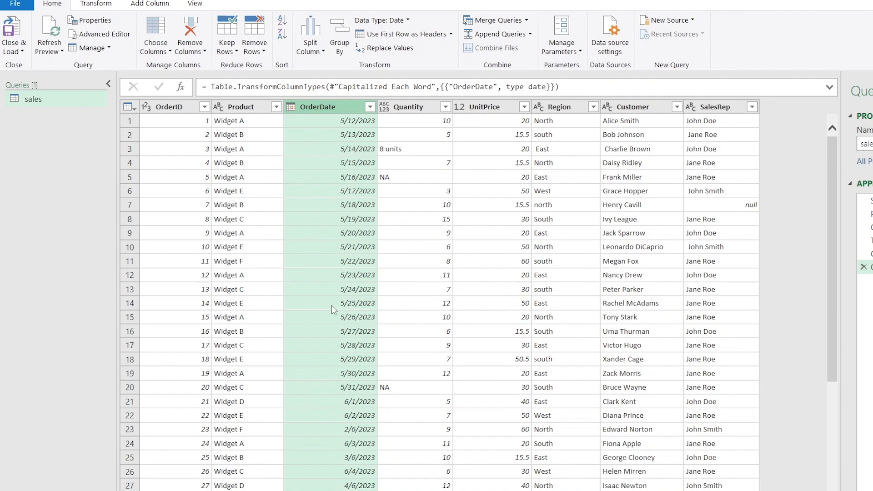
pyautogui.scroll(-4, 345, 367)
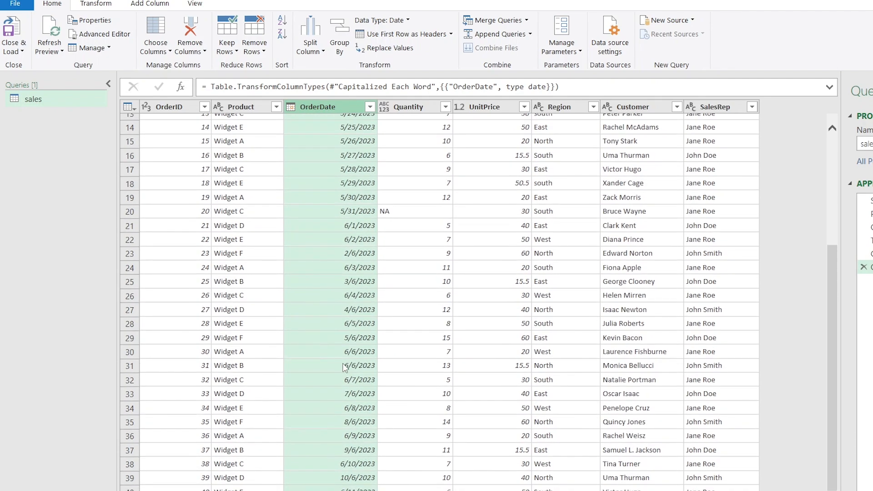
pyautogui.scroll(4, 344, 367)
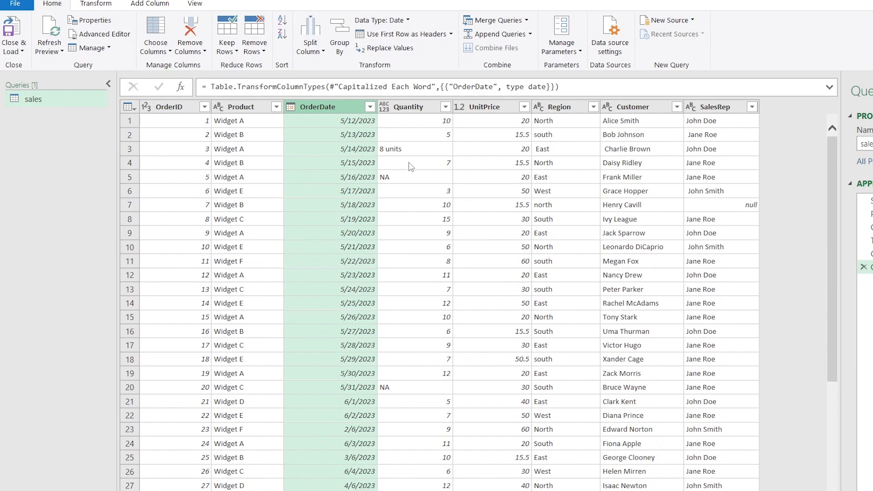
# Change the Quantity column's data type to Whole Number and replace its errors with 0.
pyautogui.click(403, 110)
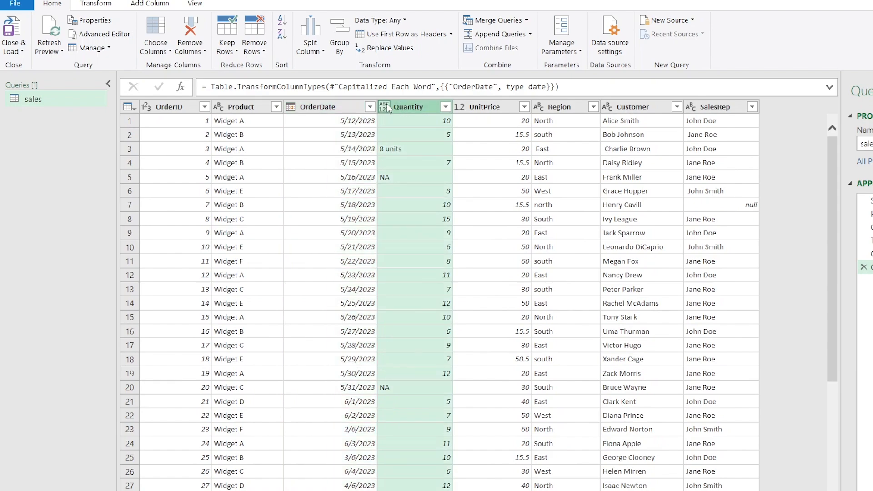
pyautogui.click(385, 108)
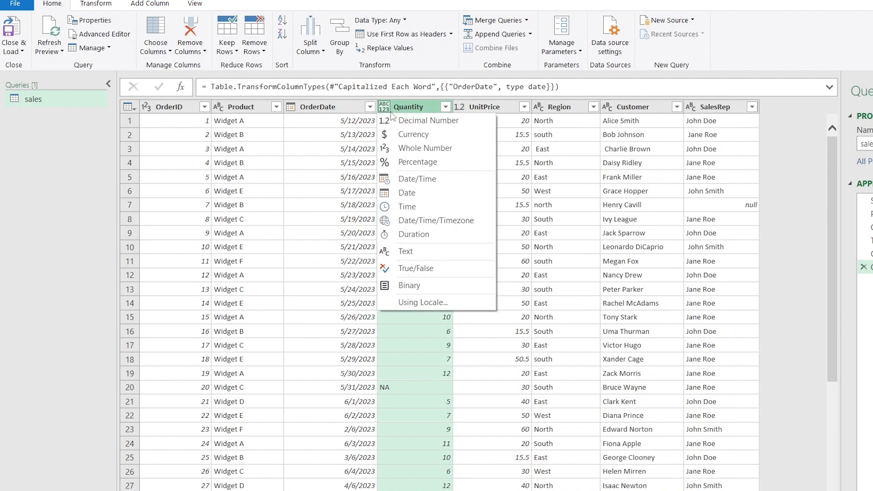
pyautogui.click(426, 149)
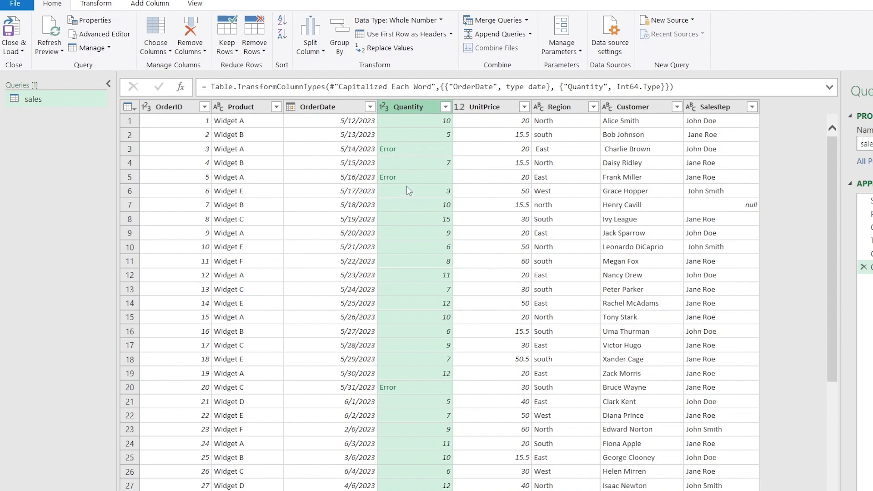
pyautogui.rightClick(407, 109)
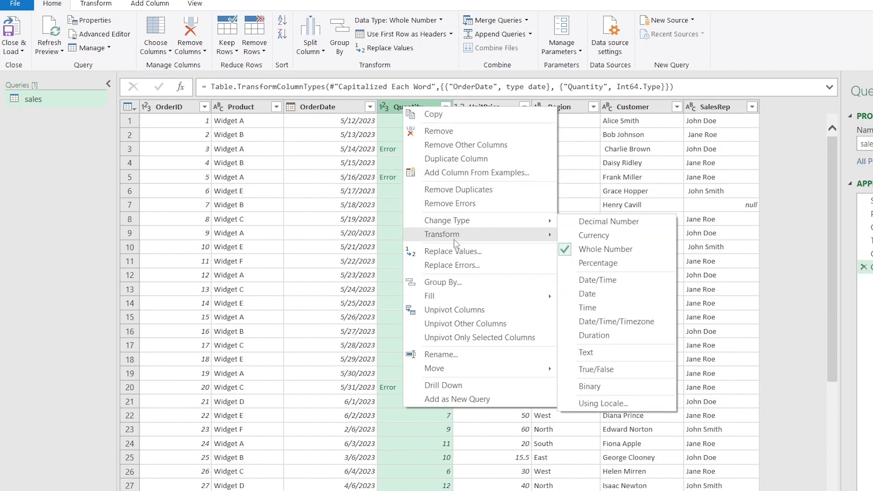
pyautogui.click(453, 265)
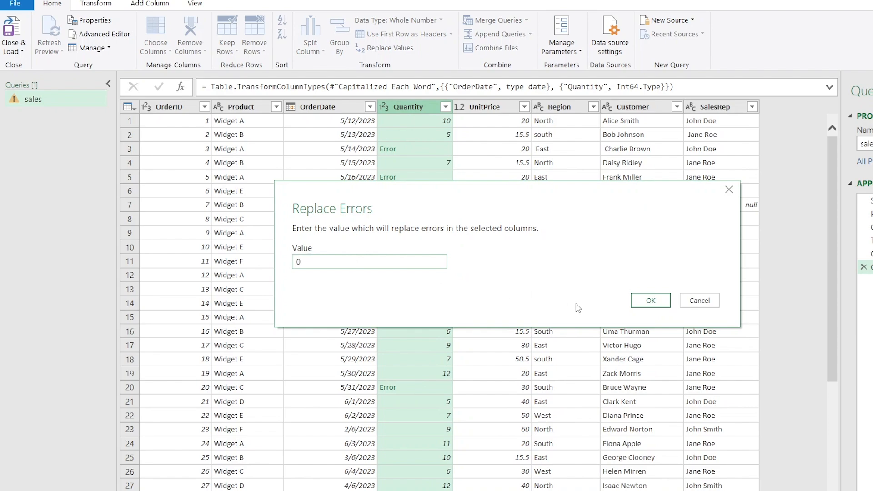
pyautogui.click(653, 300)
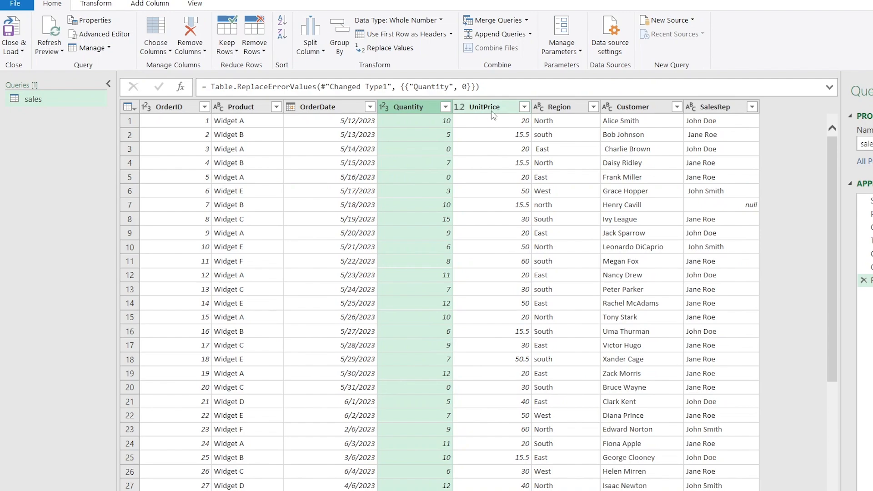
# Change the UnitPrice column's data type to Currency and check the converted prices.
pyautogui.click(460, 106)
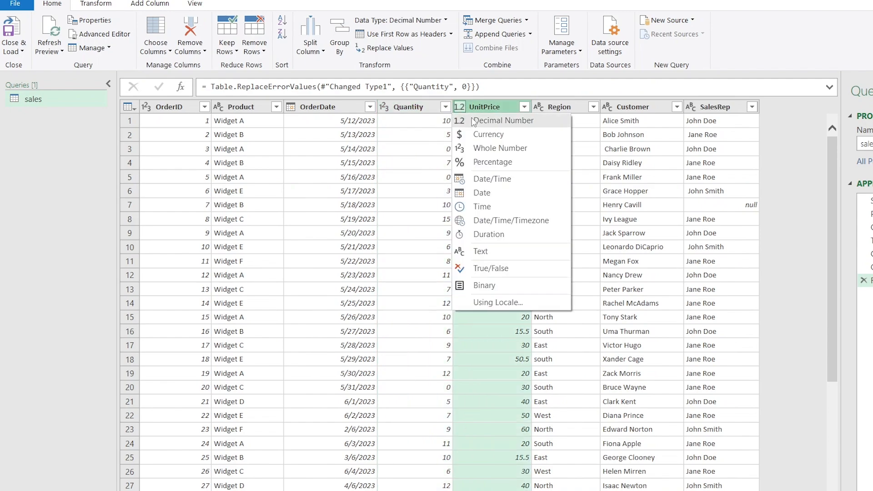
pyautogui.click(482, 135)
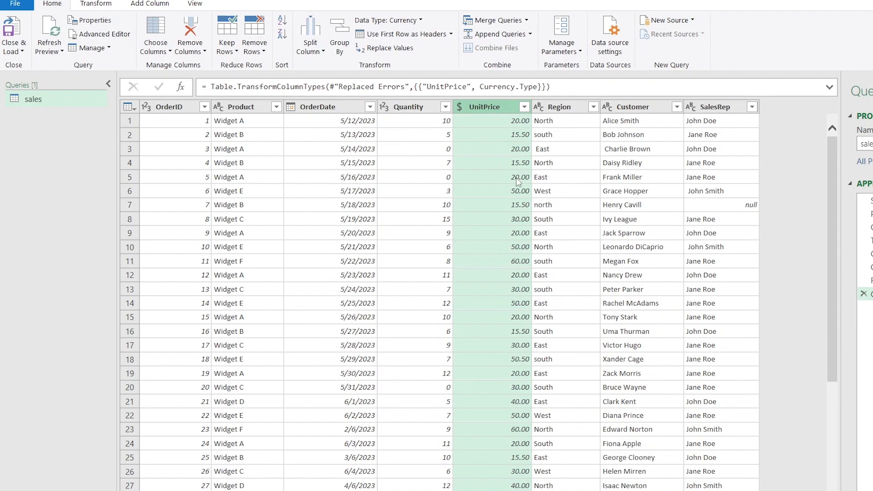
pyautogui.scroll(-3, 489, 230)
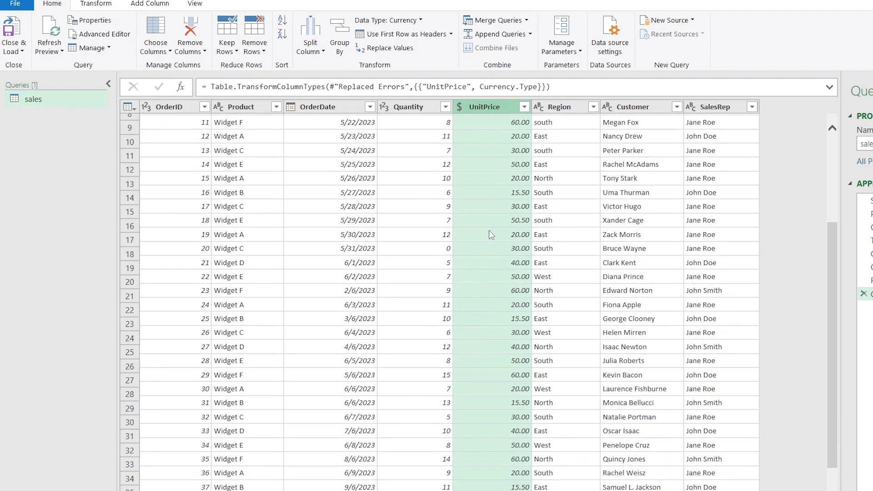
pyautogui.scroll(3, 489, 230)
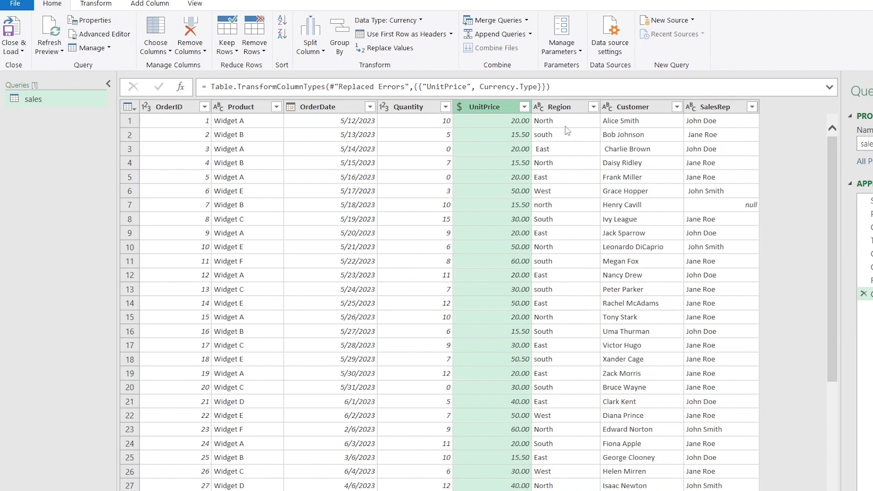
# Trim the text in the Region column and capitalize each word.
pyautogui.click(552, 107)
pyautogui.rightClick(551, 105)
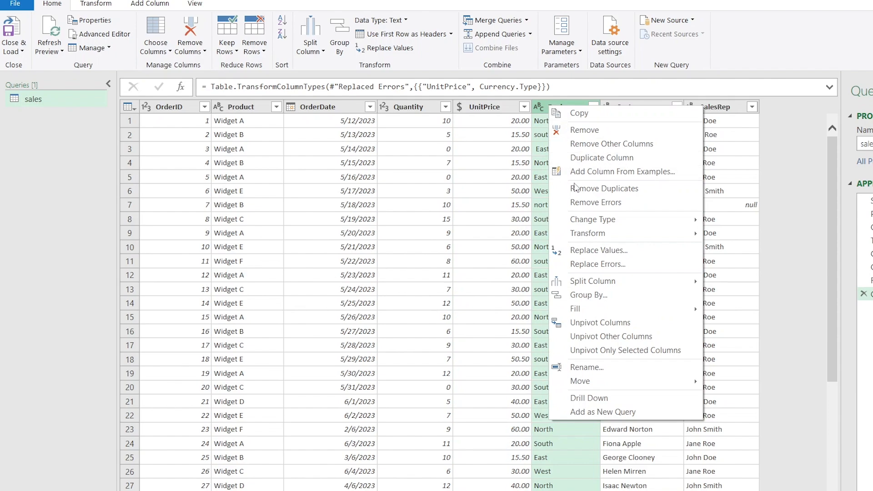
pyautogui.moveTo(593, 233)
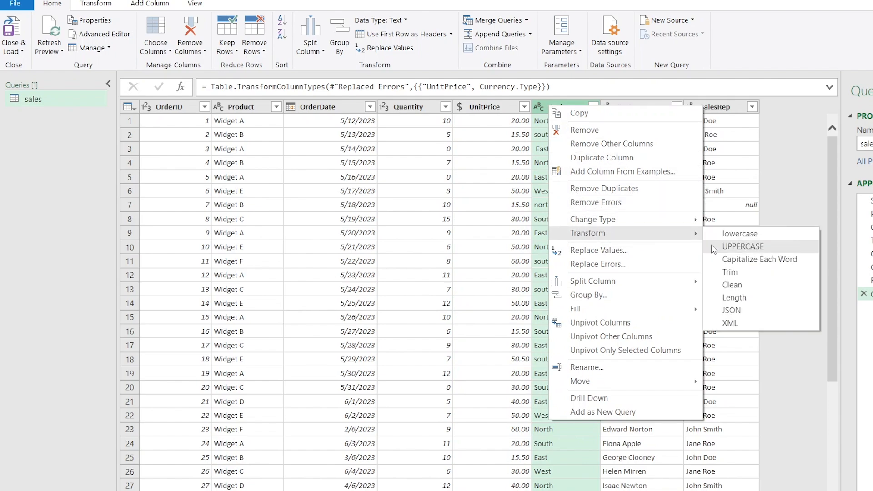
pyautogui.click(730, 272)
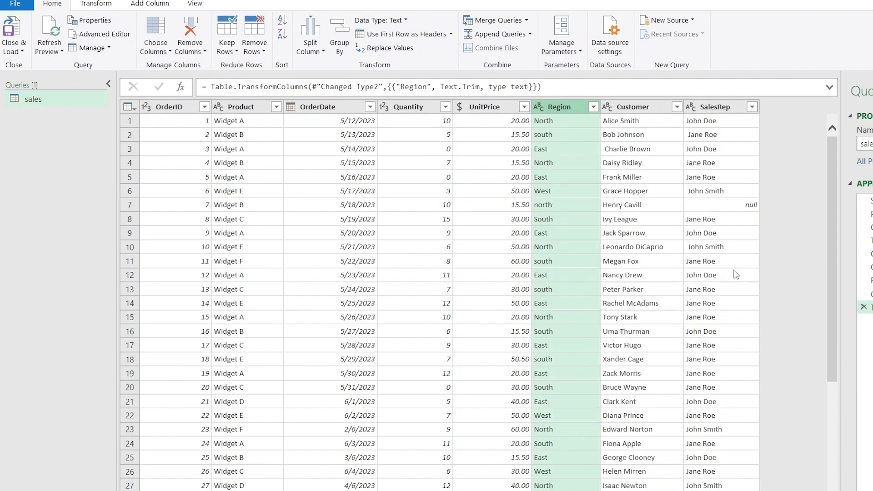
pyautogui.rightClick(554, 108)
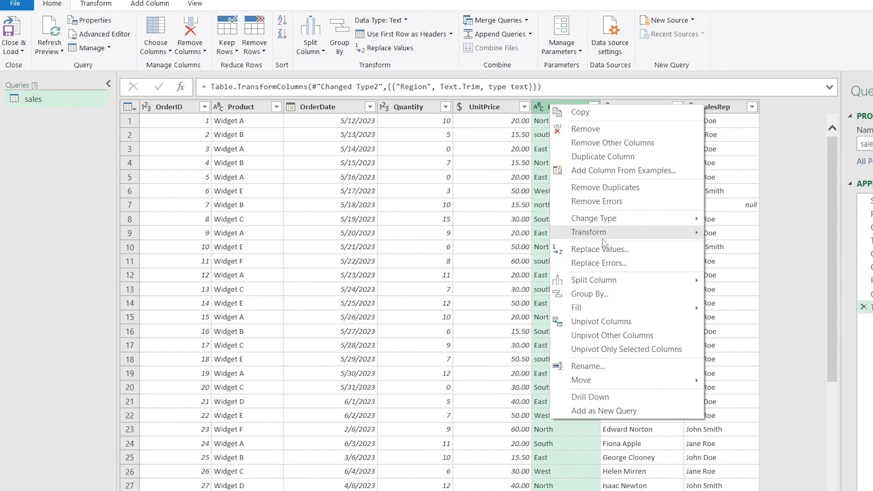
pyautogui.moveTo(638, 241)
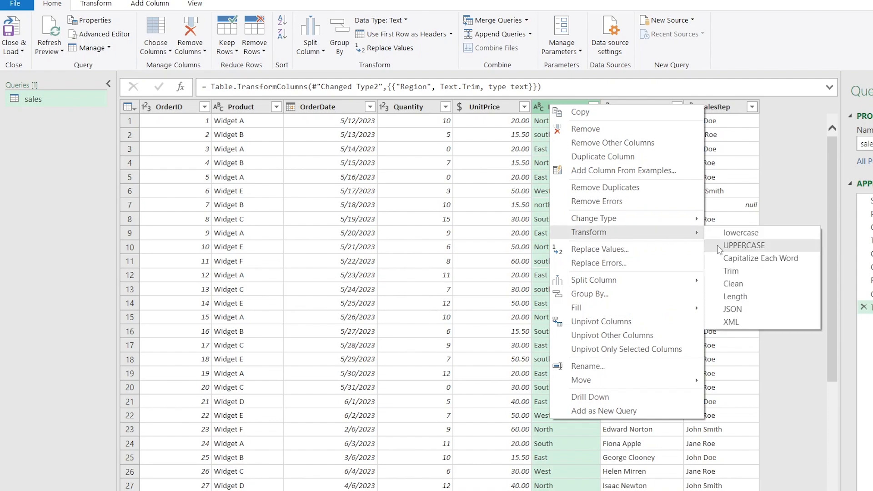
pyautogui.click(748, 260)
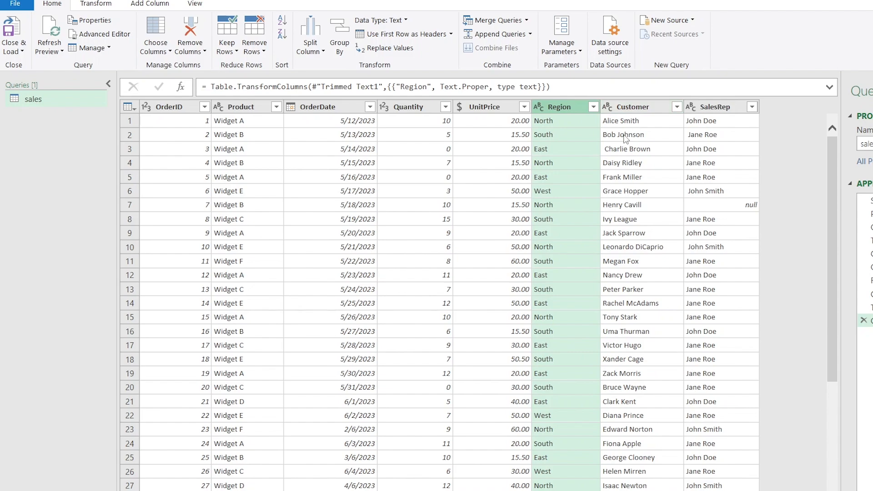
# Split the Customer column by the Space delimiter at each occurrence of the delimiter.
pyautogui.click(626, 109)
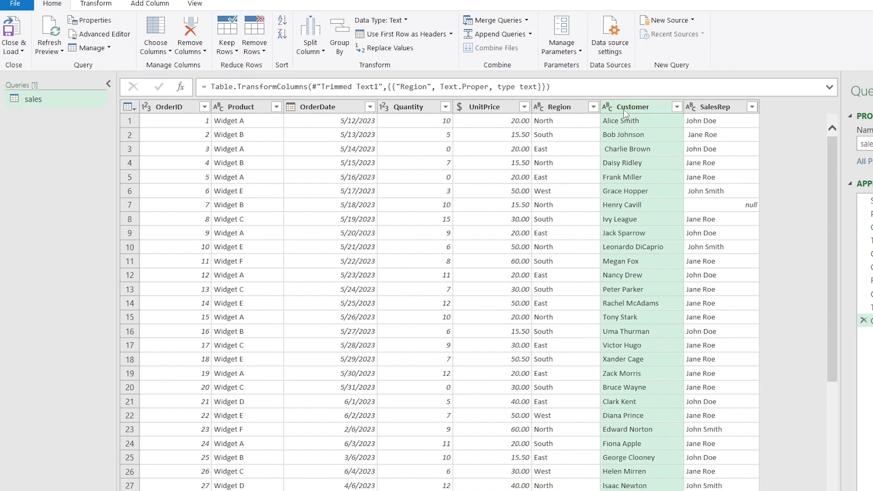
pyautogui.rightClick(625, 110)
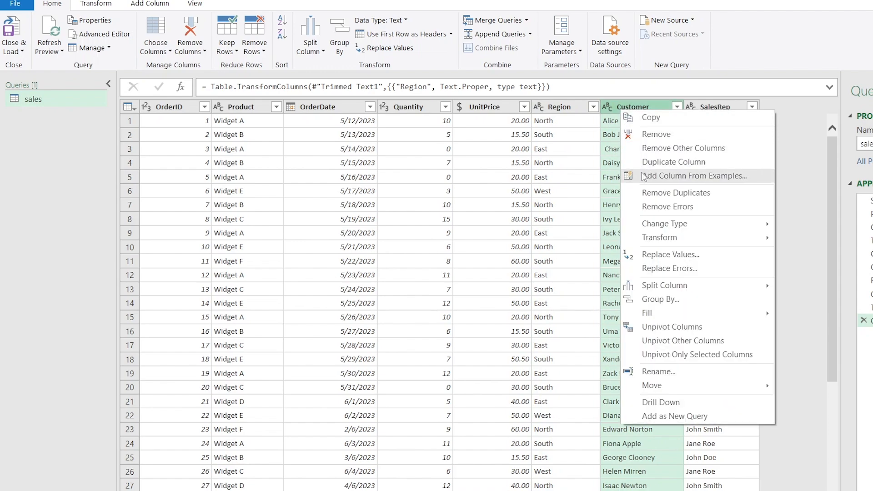
pyautogui.moveTo(672, 288)
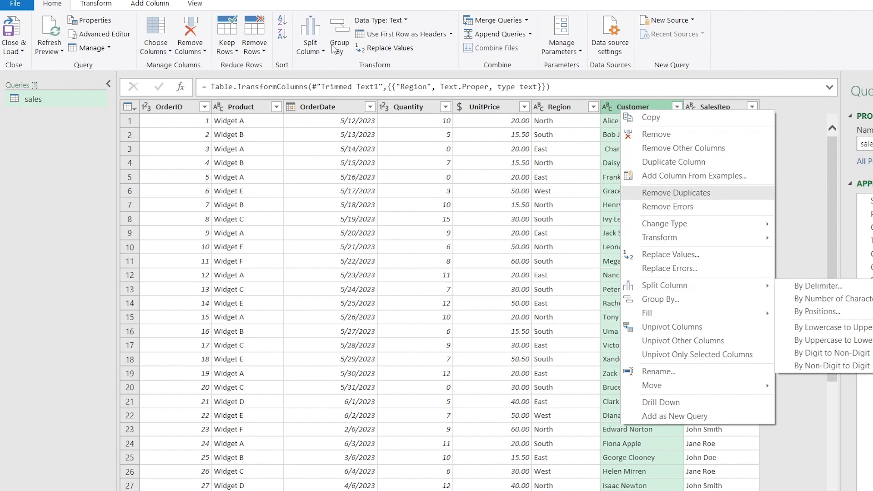
pyautogui.click(97, 4)
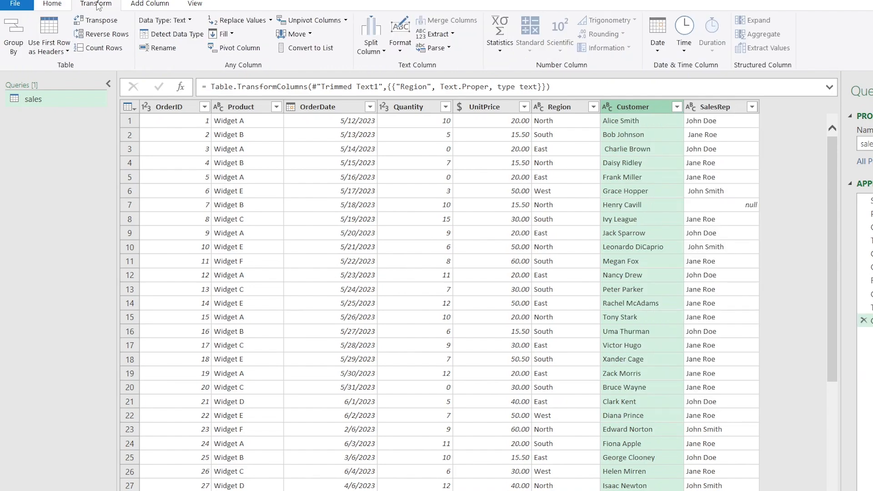
pyautogui.click(371, 36)
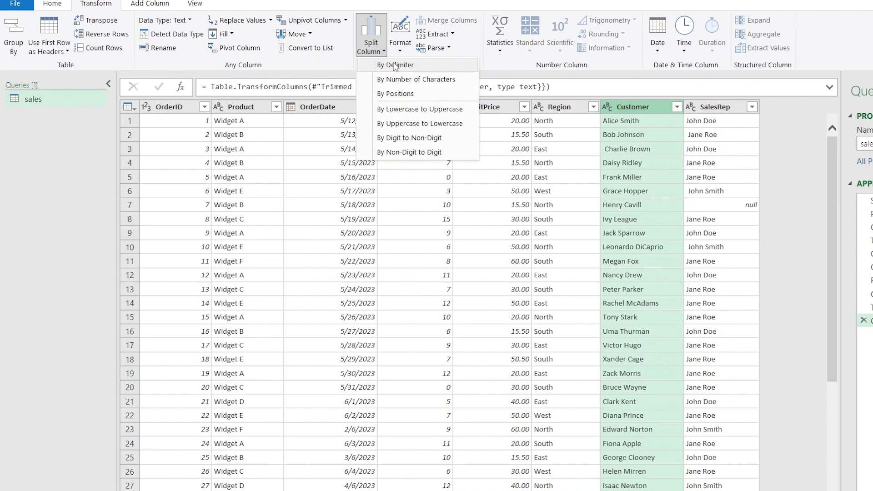
pyautogui.click(394, 65)
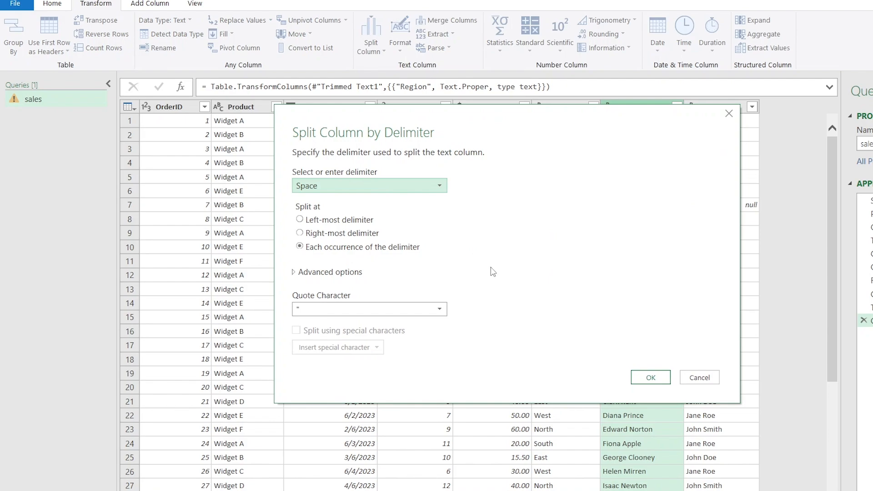
pyautogui.click(649, 378)
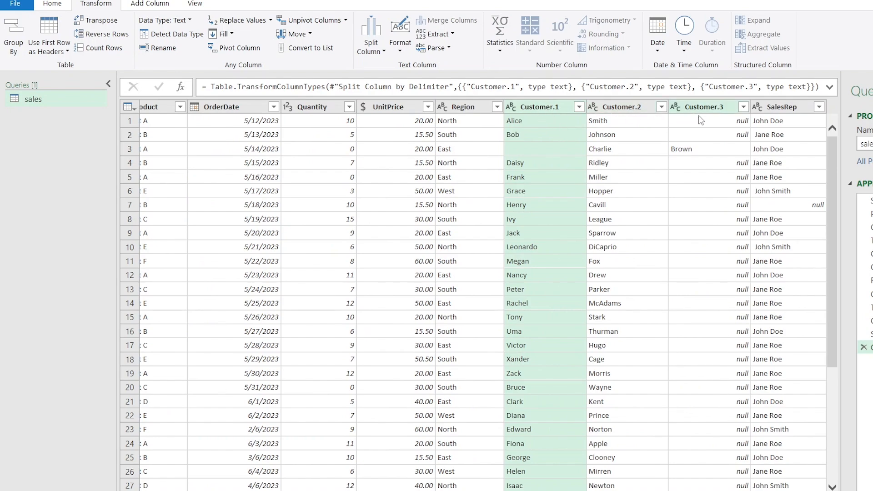
# Check the split customer columns down the table and remove the Customer.3 column.
pyautogui.scroll(-5, 698, 245)
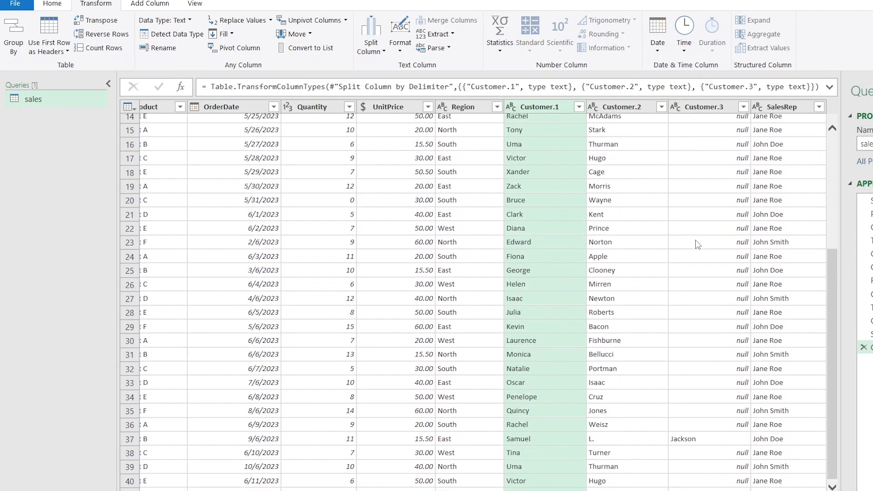
pyautogui.scroll(5, 697, 245)
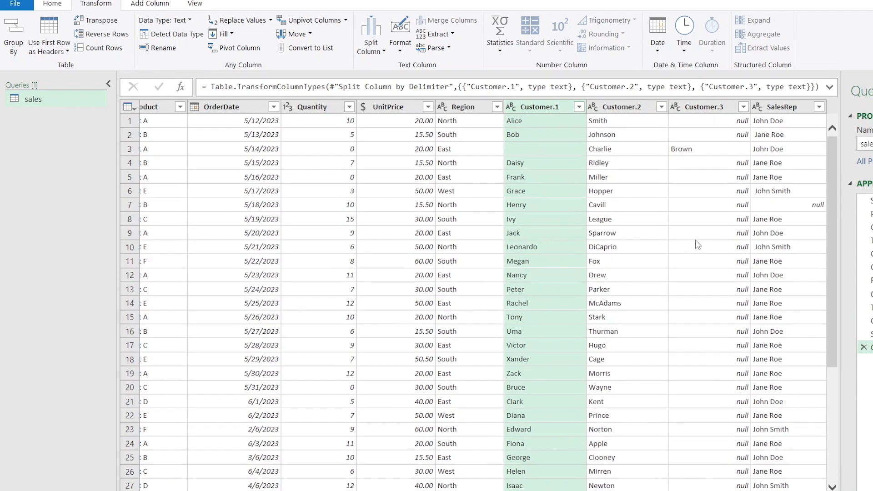
pyautogui.click(698, 107)
pyautogui.rightClick(699, 111)
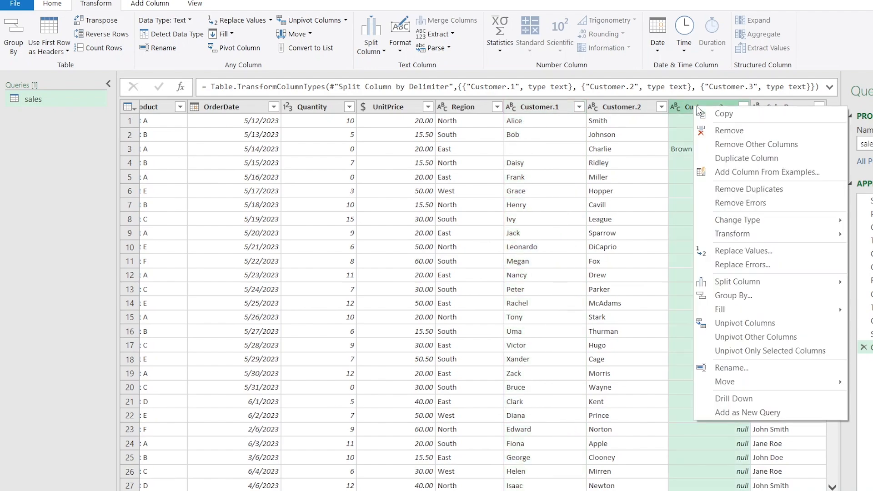
pyautogui.click(729, 131)
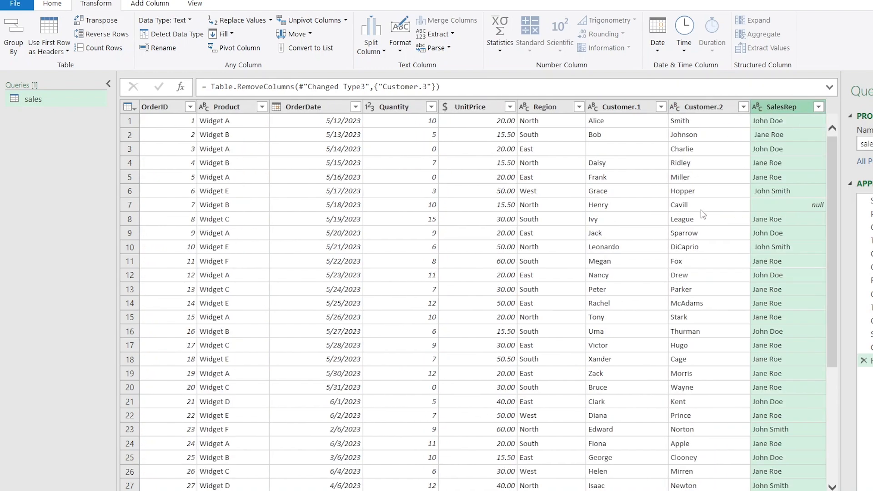
# Rename the Customer.1 column as First Name.
pyautogui.click(693, 109)
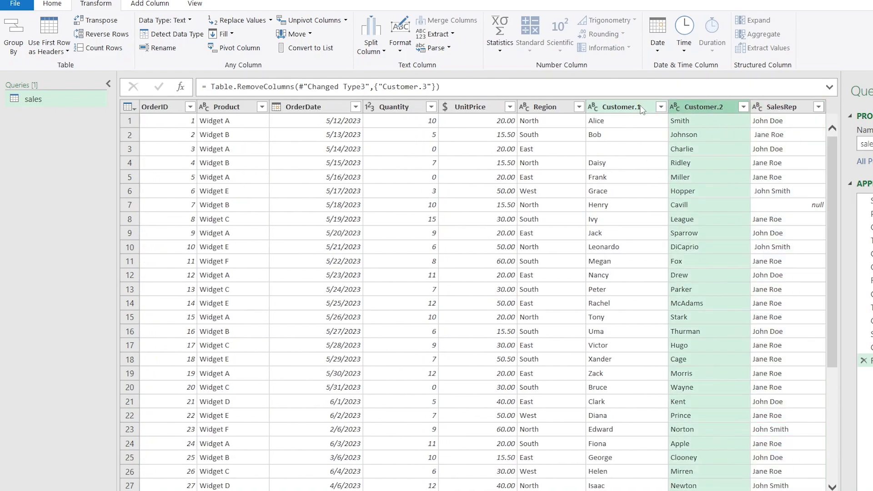
pyautogui.click(617, 109)
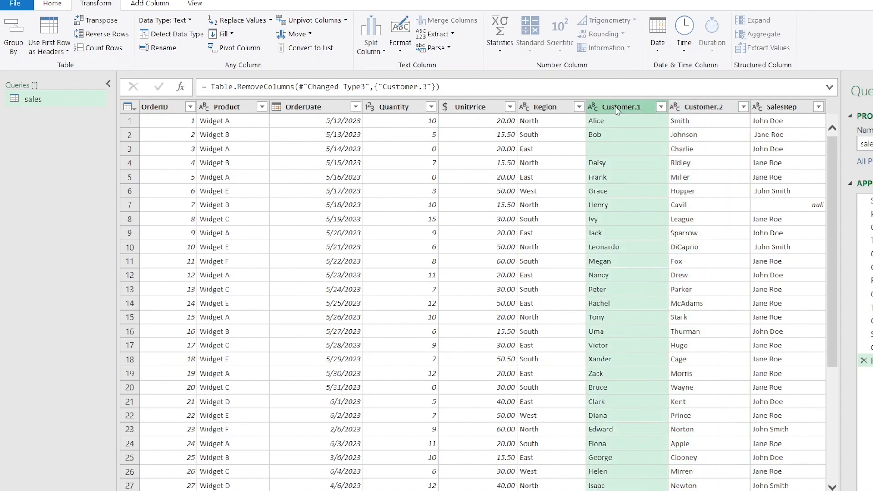
pyautogui.click(692, 109)
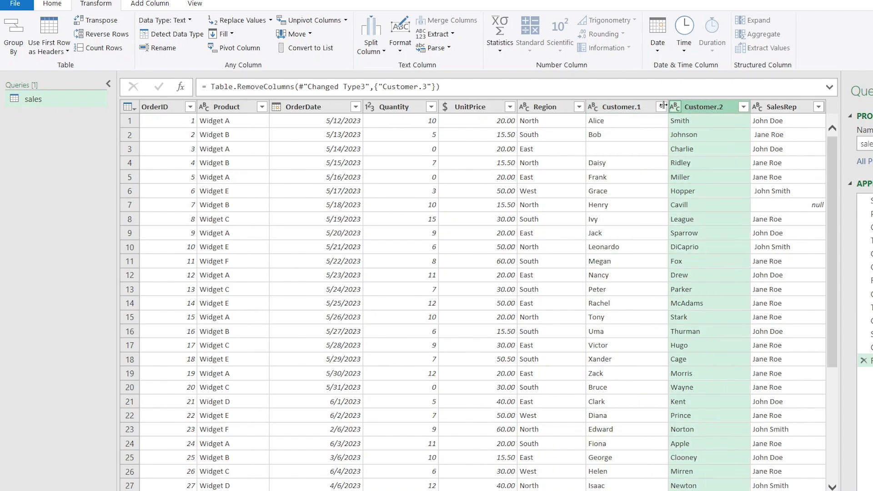
pyautogui.click(618, 109)
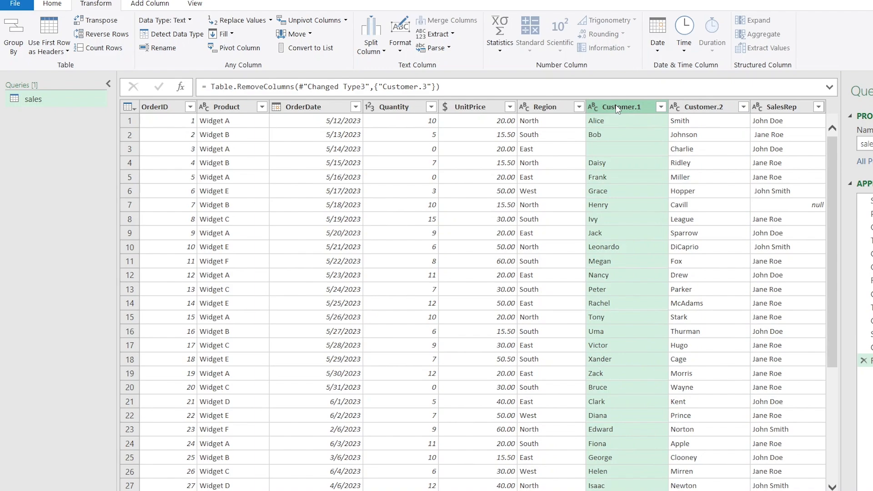
pyautogui.rightClick(618, 109)
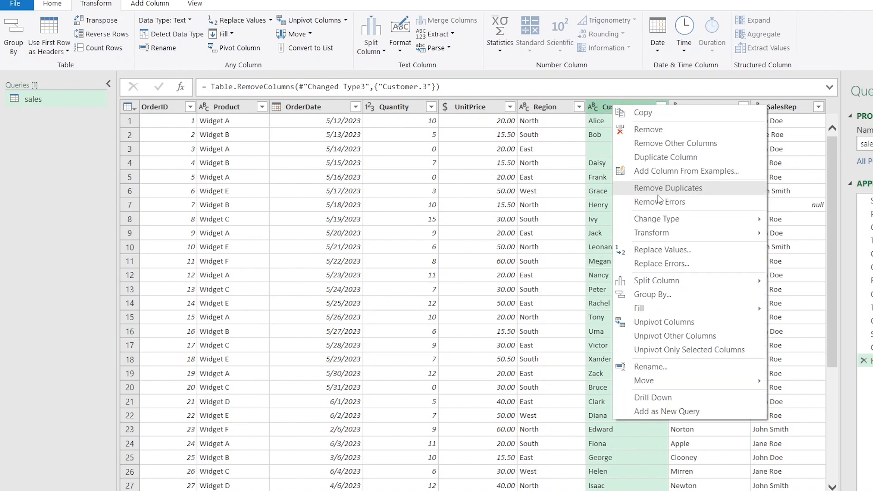
pyautogui.click(666, 368)
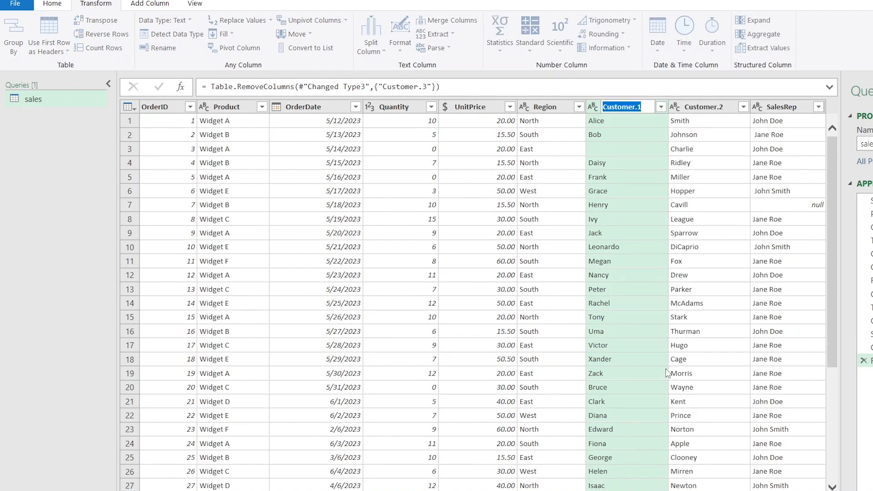
pyautogui.write('First Name')
pyautogui.press('Return')
# Rename the Customer.2 column as Last Name.
pyautogui.click(716, 112)
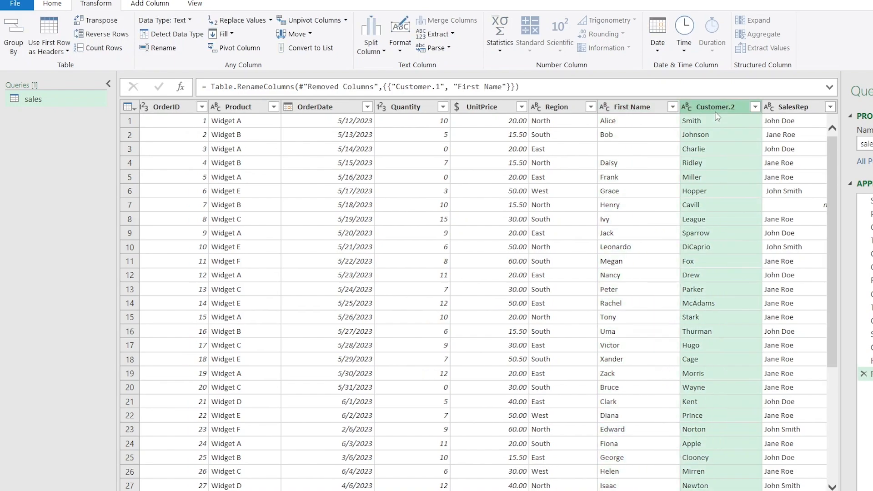
pyautogui.rightClick(717, 117)
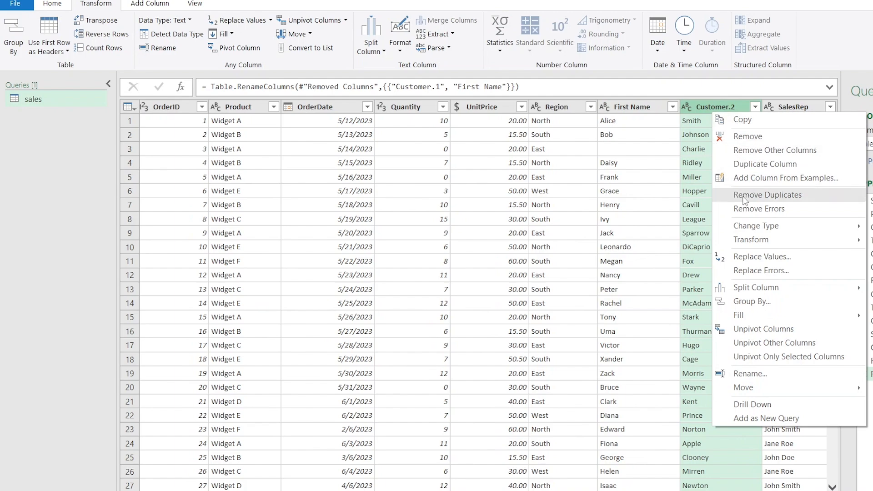
pyautogui.click(761, 375)
pyautogui.write('Las')
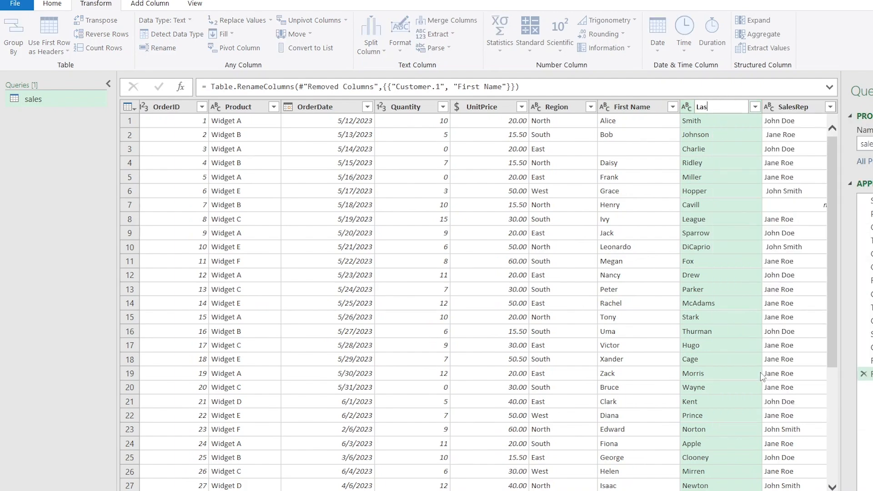
pyautogui.write('t Name')
pyautogui.press('Return')
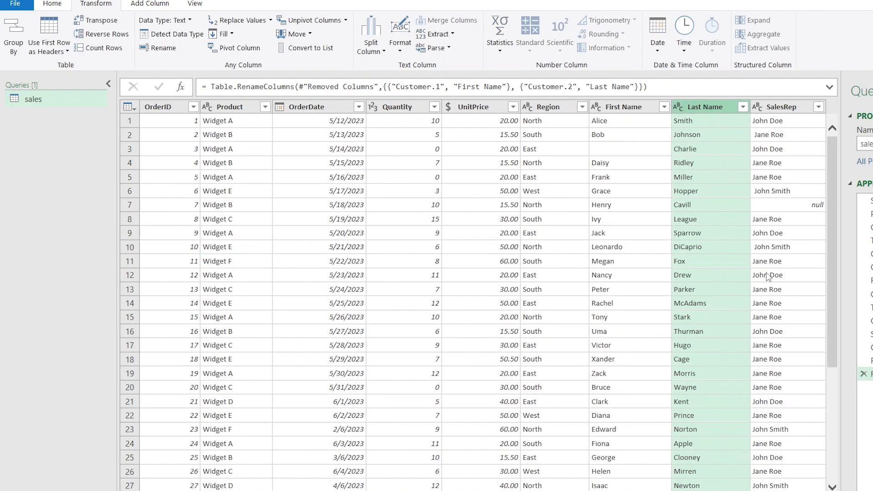
# Trim the extra spaces from the text in the SalesRep column.
pyautogui.click(775, 108)
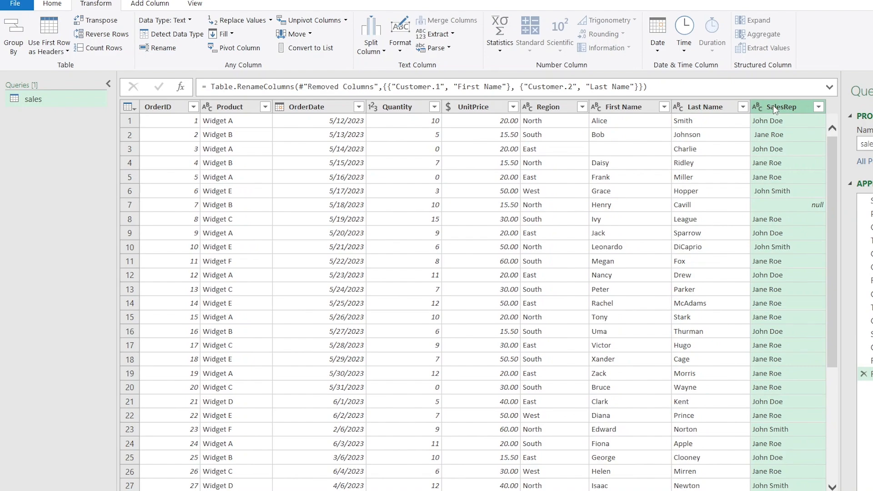
pyautogui.rightClick(773, 105)
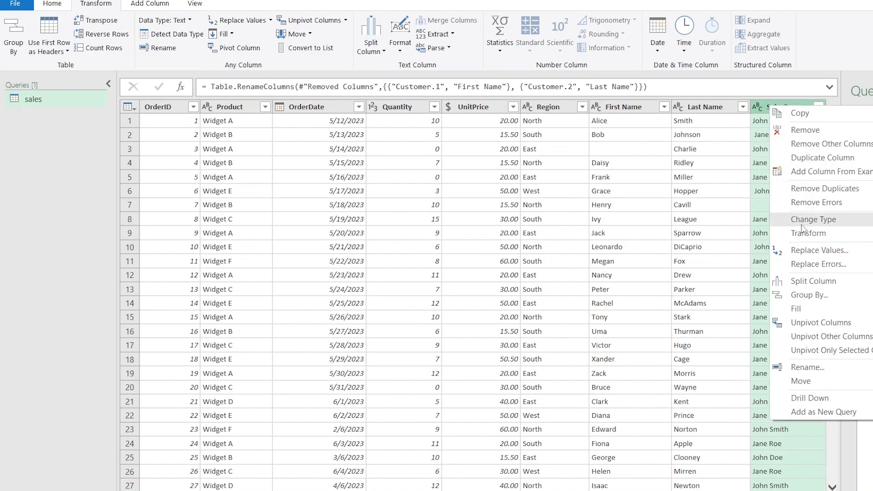
pyautogui.moveTo(814, 281)
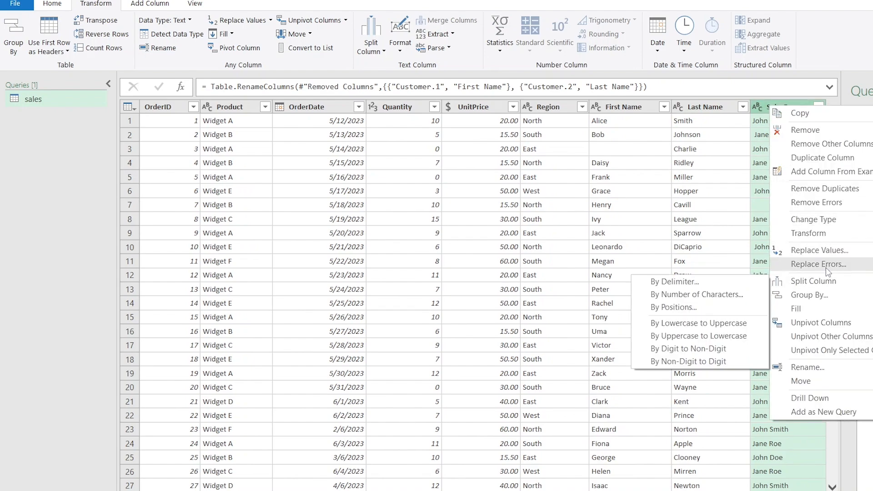
pyautogui.moveTo(845, 236)
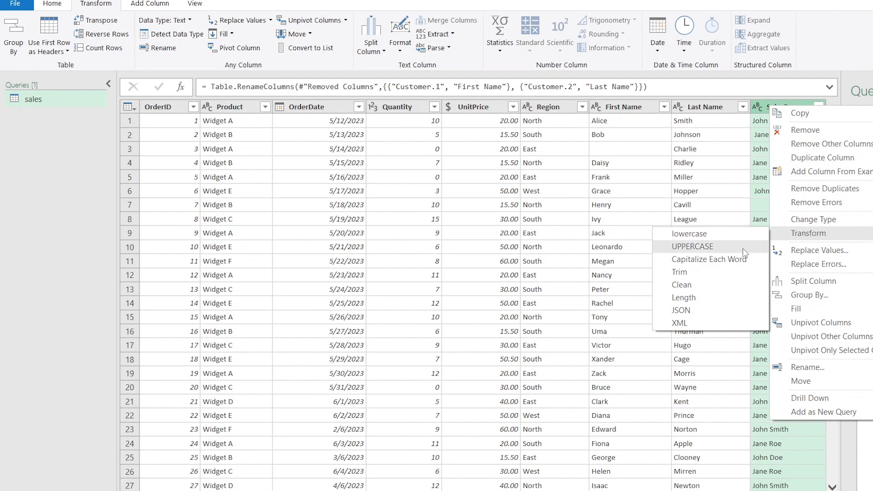
pyautogui.click(692, 271)
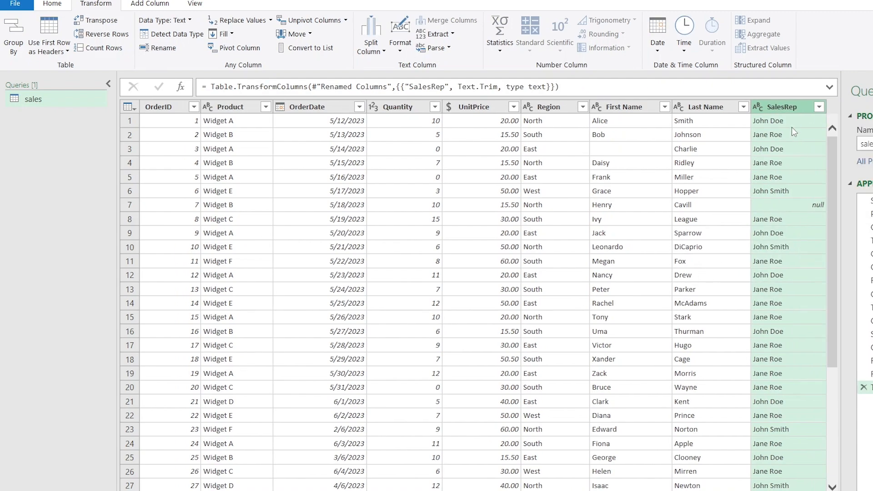
# Split the SalesRep column by delimiter into separate first-name and last-name columns.
pyautogui.rightClick(777, 107)
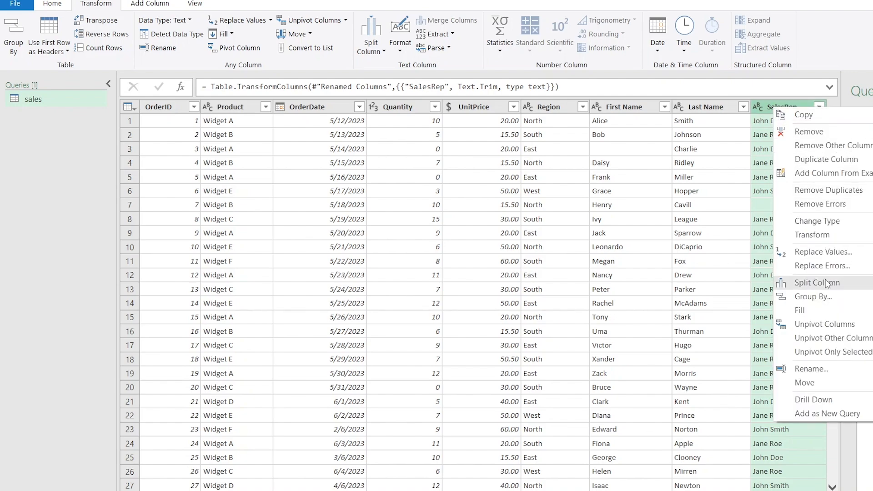
pyautogui.moveTo(825, 279)
pyautogui.click(679, 283)
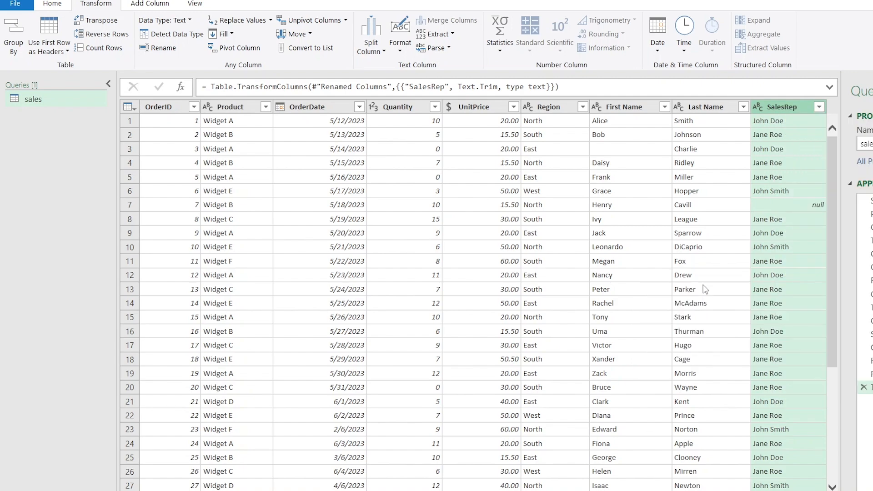
pyautogui.click(655, 384)
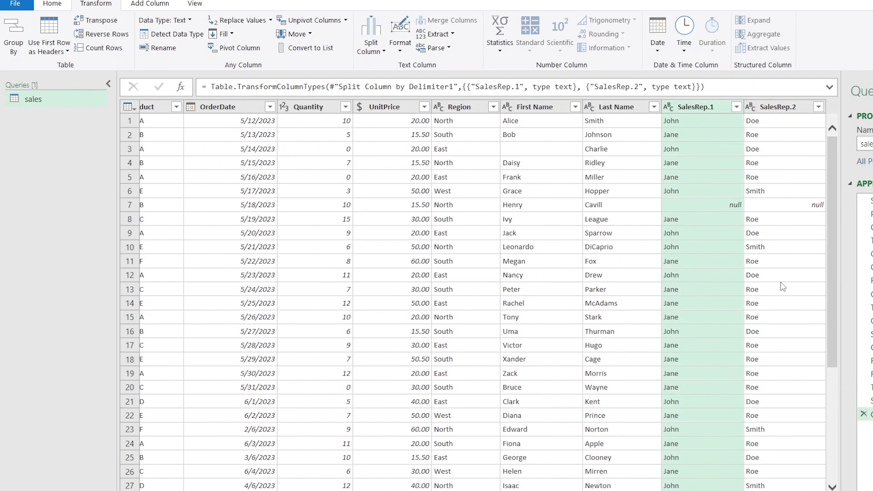
# Try to rename the SalesRep.1 column as First Name.
pyautogui.rightClick(681, 104)
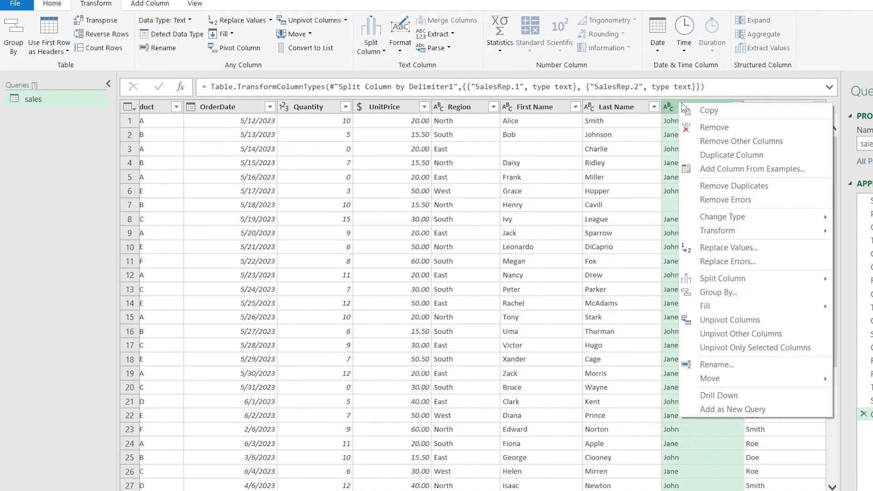
pyautogui.click(724, 364)
pyautogui.write('Fir')
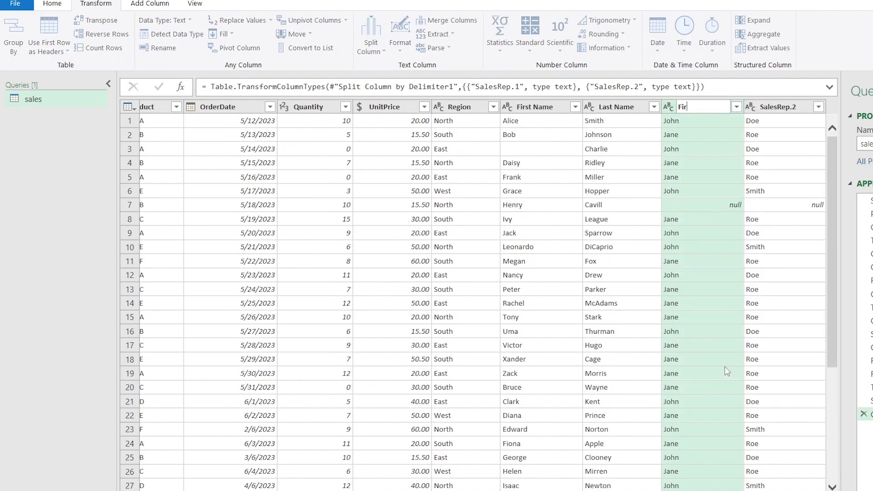
pyautogui.write('st Name')
pyautogui.press('Return')
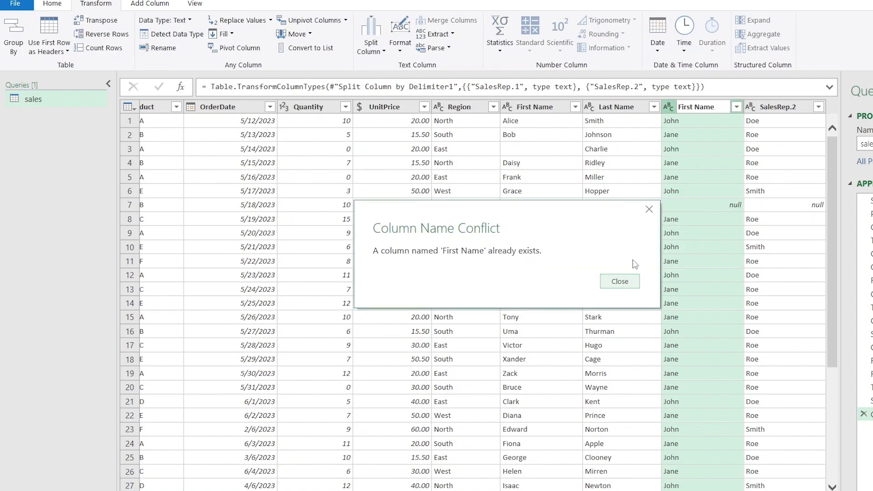
pyautogui.click(648, 210)
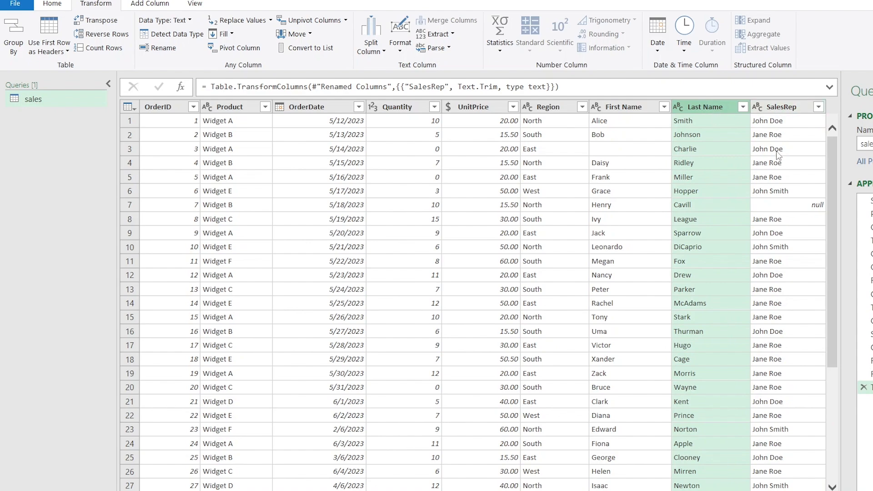
# Examine the SalesRep and First Name columns down the whole table for blank entries.
pyautogui.scroll(-2, 807, 321)
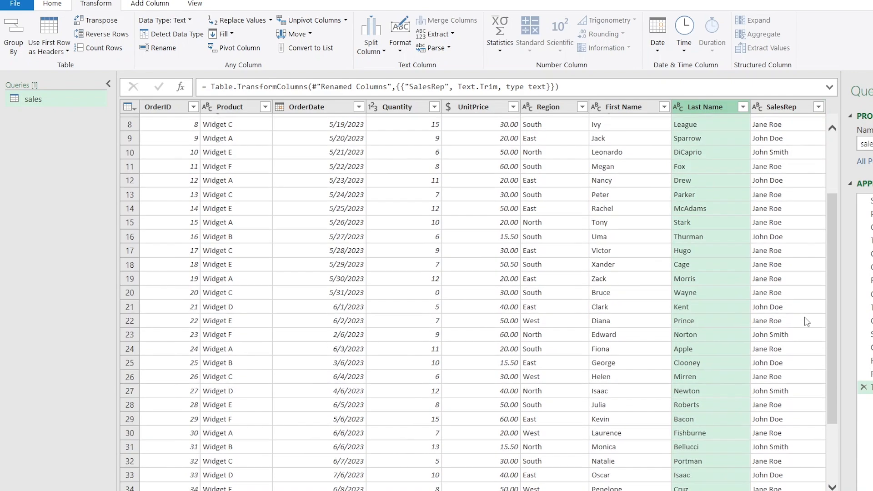
pyautogui.scroll(-3, 796, 239)
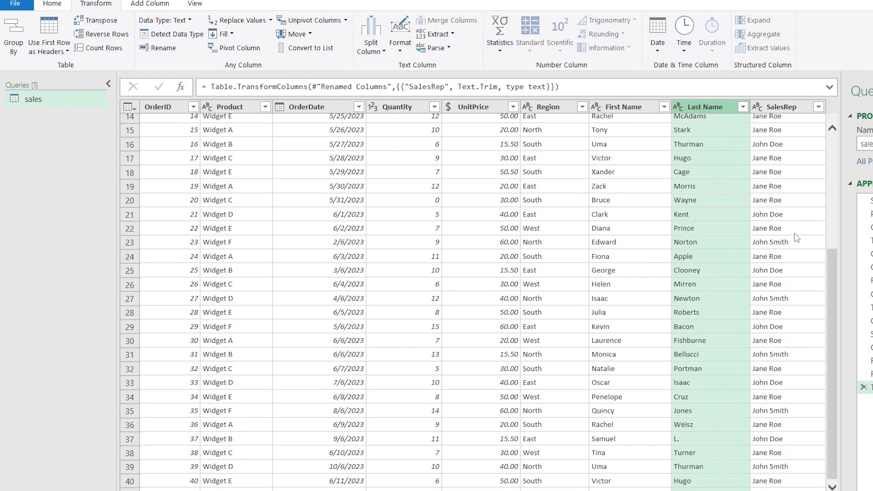
pyautogui.scroll(4, 797, 237)
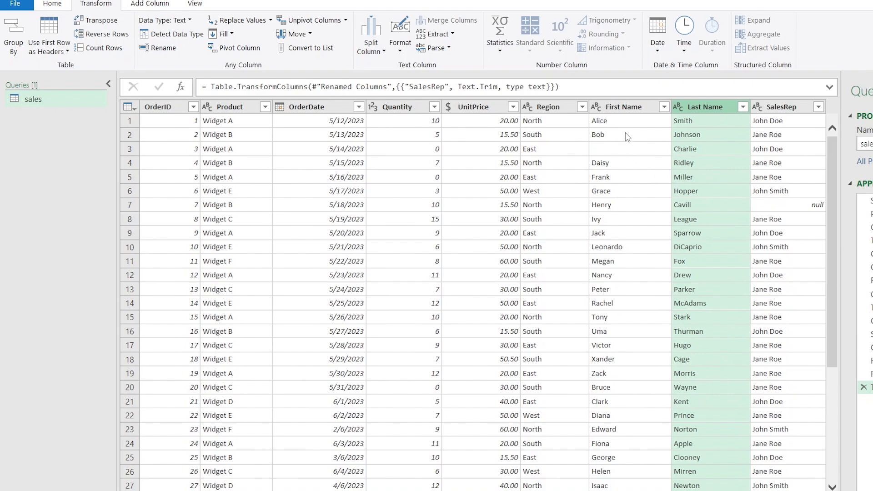
pyautogui.click(618, 107)
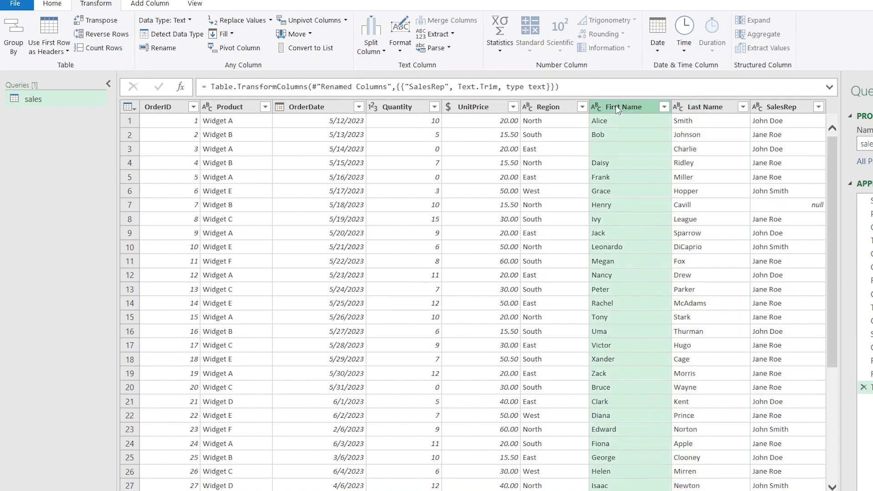
pyautogui.click(604, 151)
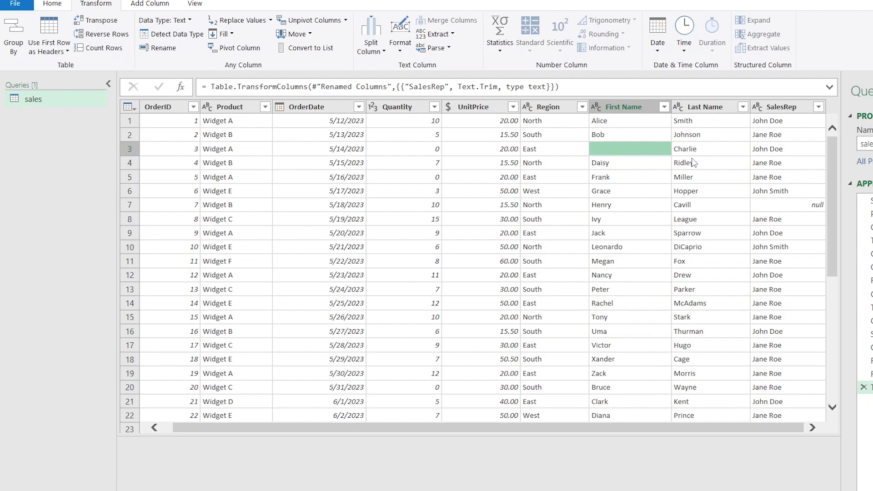
pyautogui.scroll(-1, 623, 279)
pyautogui.scroll(-6, 623, 280)
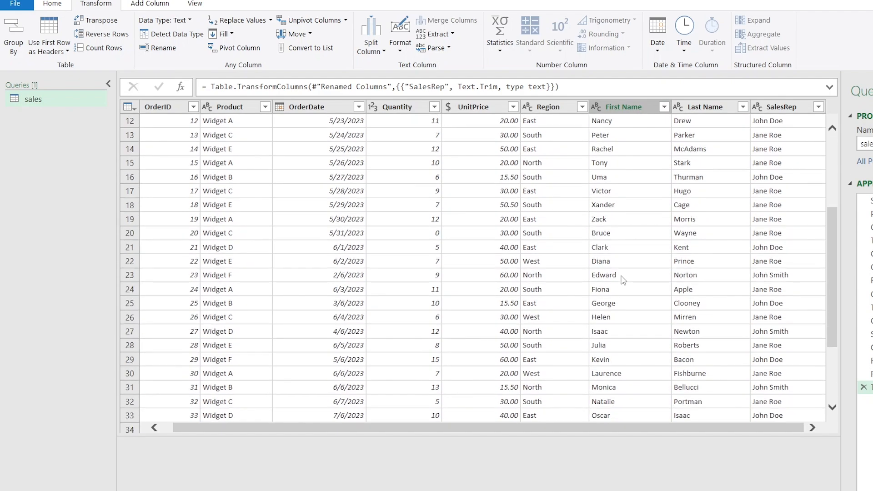
pyautogui.scroll(6, 623, 280)
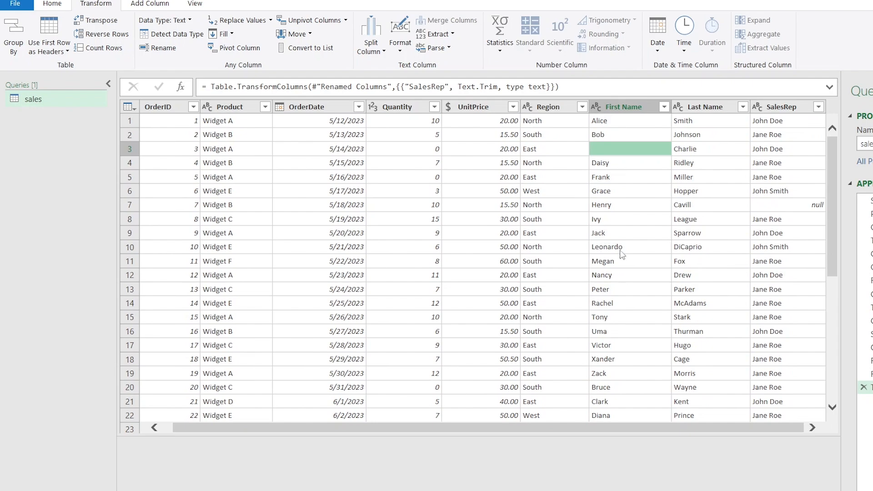
# Replace the empty values in the First Name column with "No Name".
pyautogui.rightClick(618, 113)
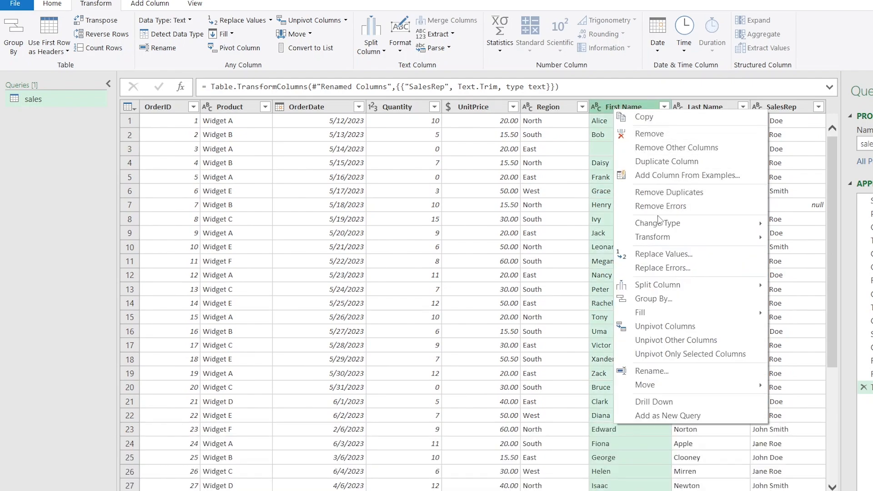
pyautogui.click(665, 254)
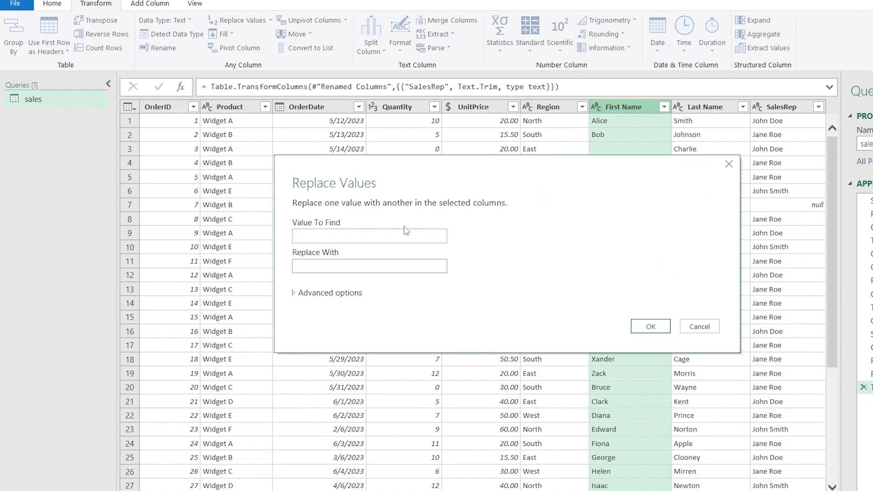
pyautogui.click(347, 266)
pyautogui.write('No Name')
pyautogui.click(661, 329)
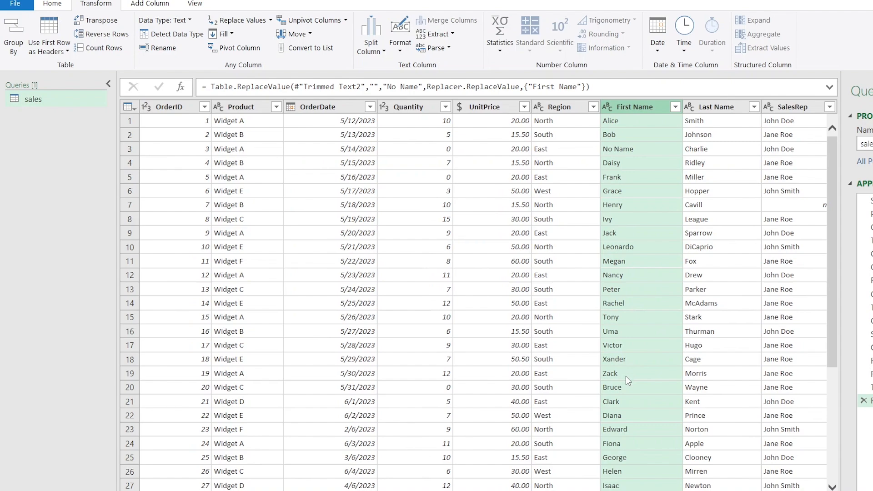
# Close the query editor, load the cleaned sales query into the workbook, and check the loaded table down to its last row.
pyautogui.scroll(-4, 625, 375)
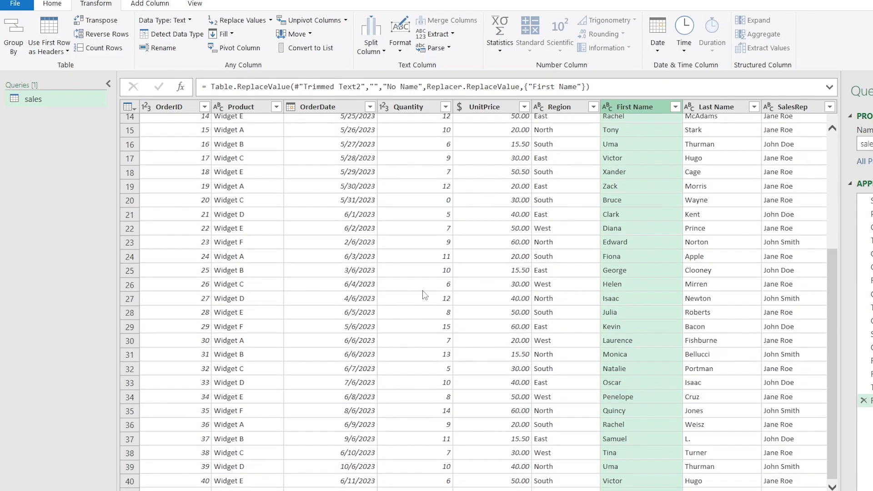
pyautogui.scroll(4, 315, 288)
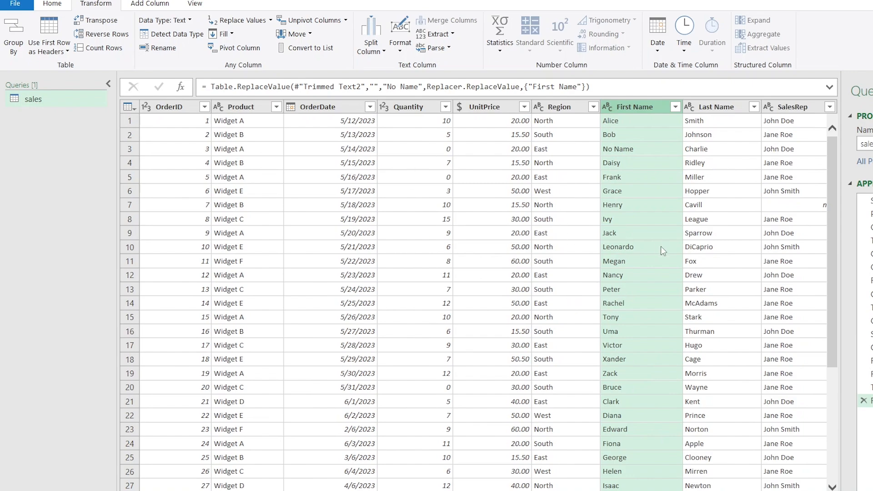
pyautogui.hscroll(1, 662, 247)
pyautogui.hscroll(-1, 661, 246)
pyautogui.click(16, 5)
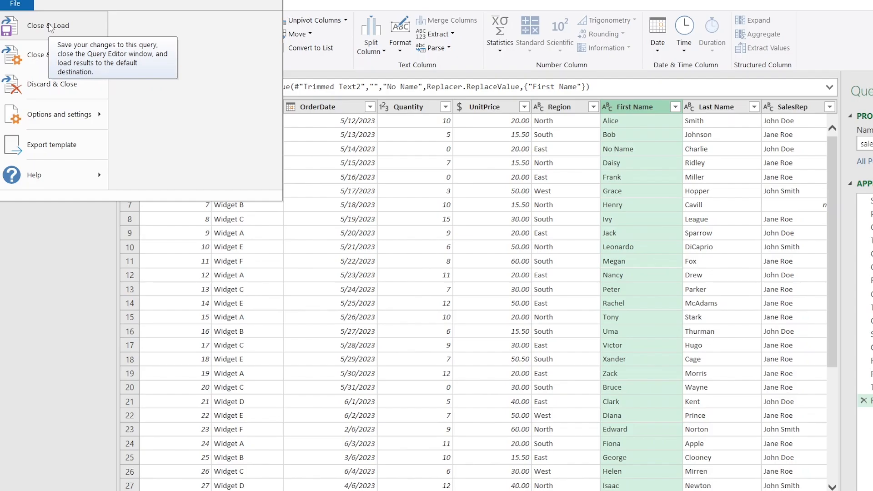
pyautogui.click(50, 26)
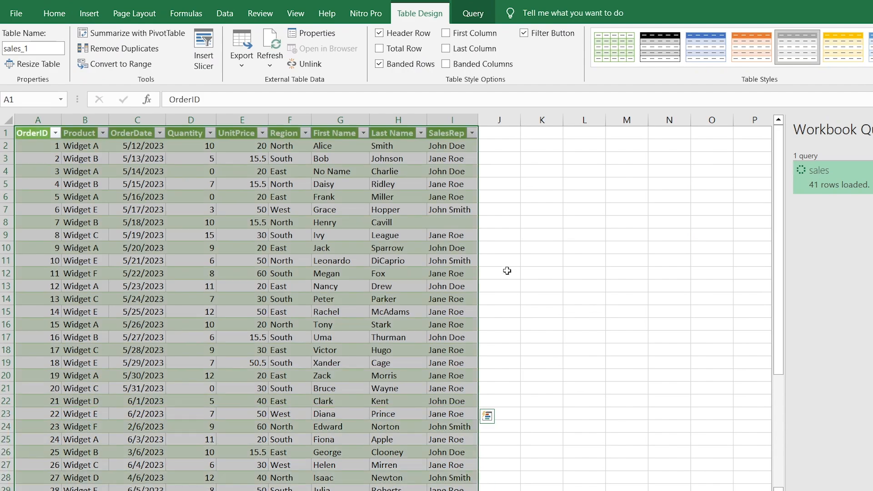
pyautogui.scroll(-7, 552, 308)
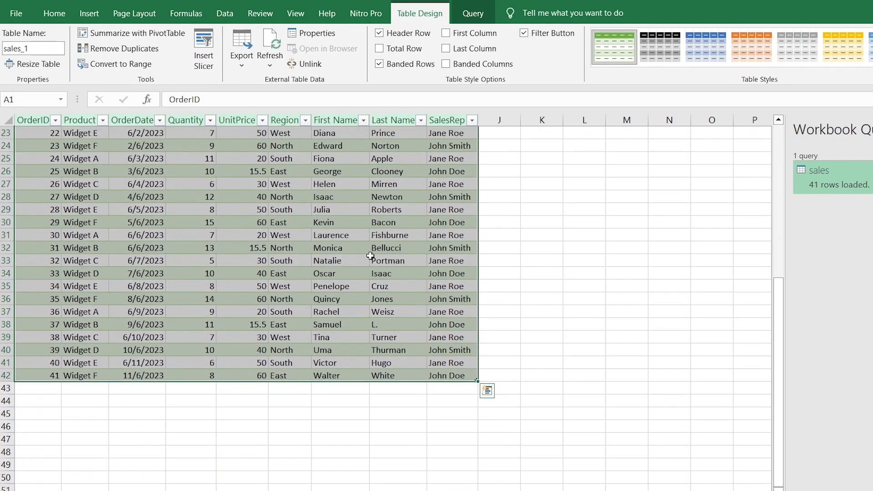
pyautogui.scroll(7, 371, 256)
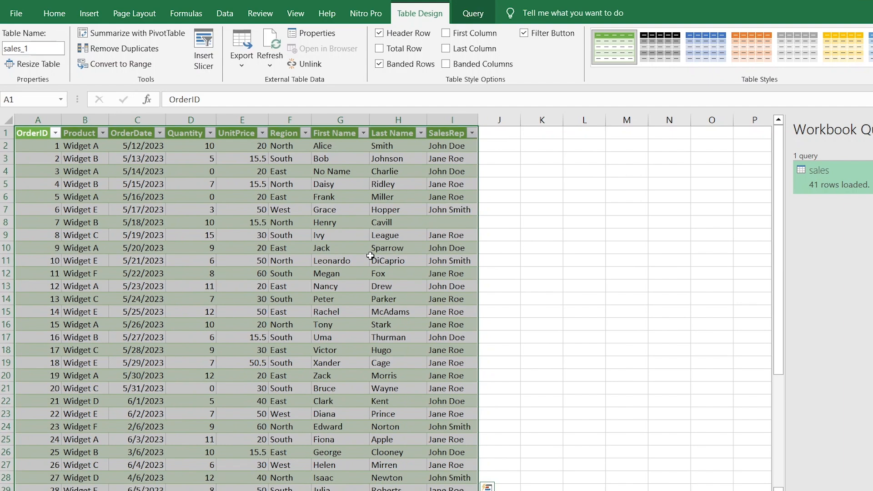